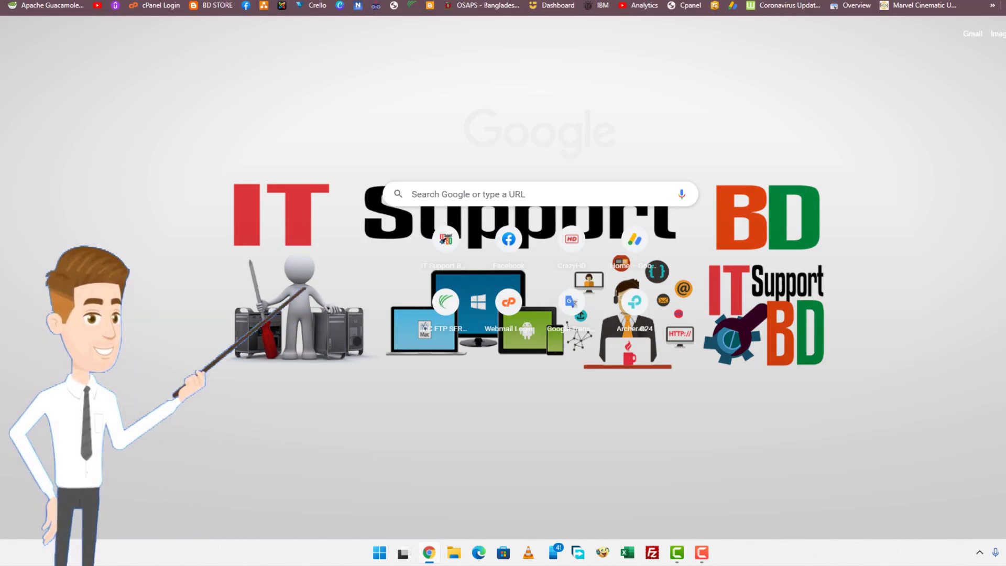
Step: Search Google for 'zoho mail' and open the 'Secure Business Email for your organization - Zoho Mail' result
left_click(552, 199)
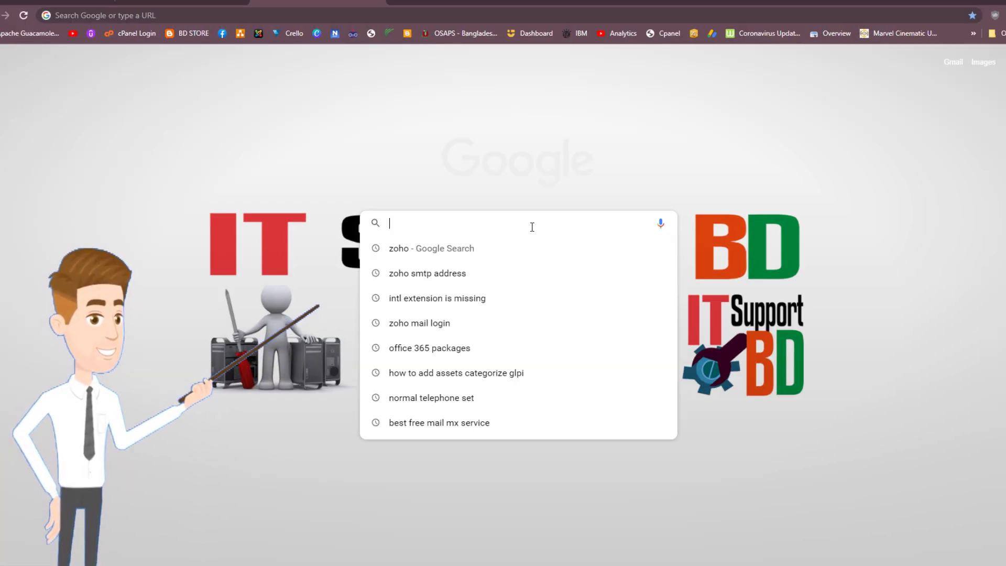
type("zoho")
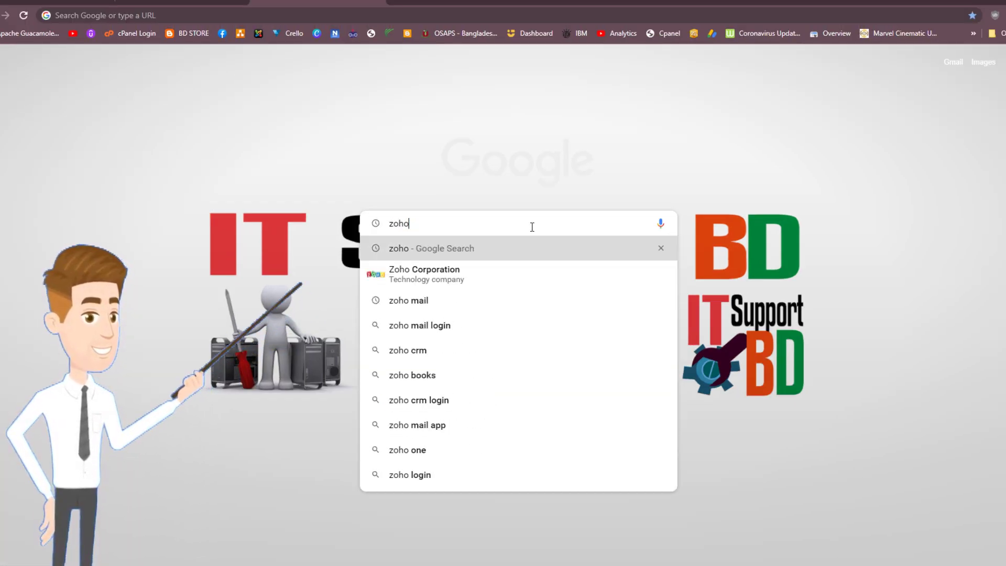
type(" mail")
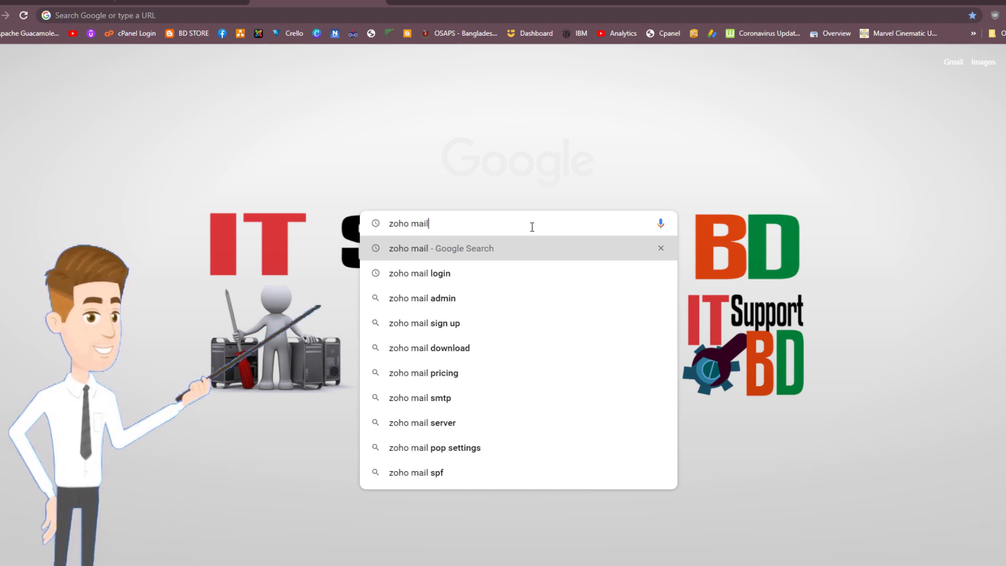
key("Return")
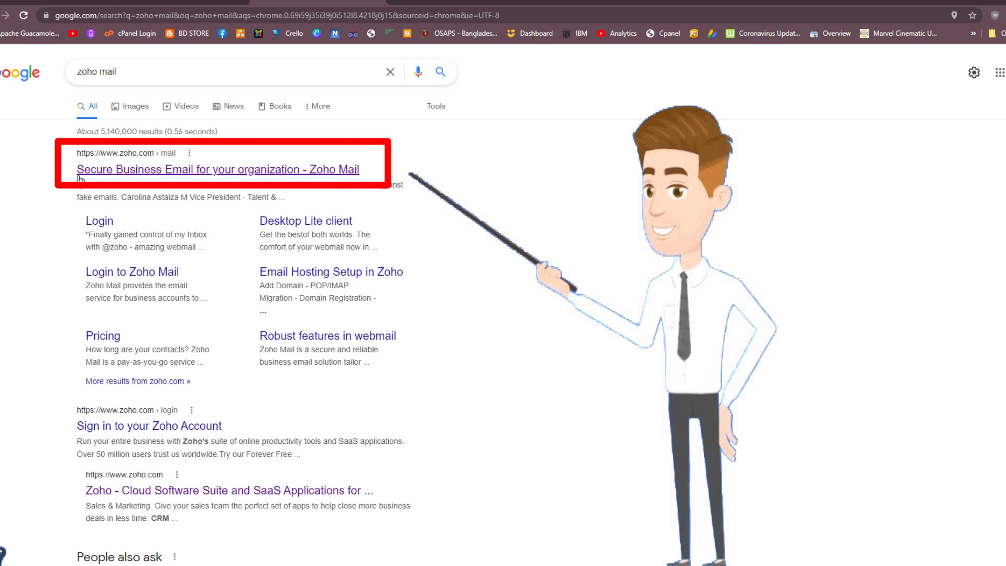
left_click(215, 173)
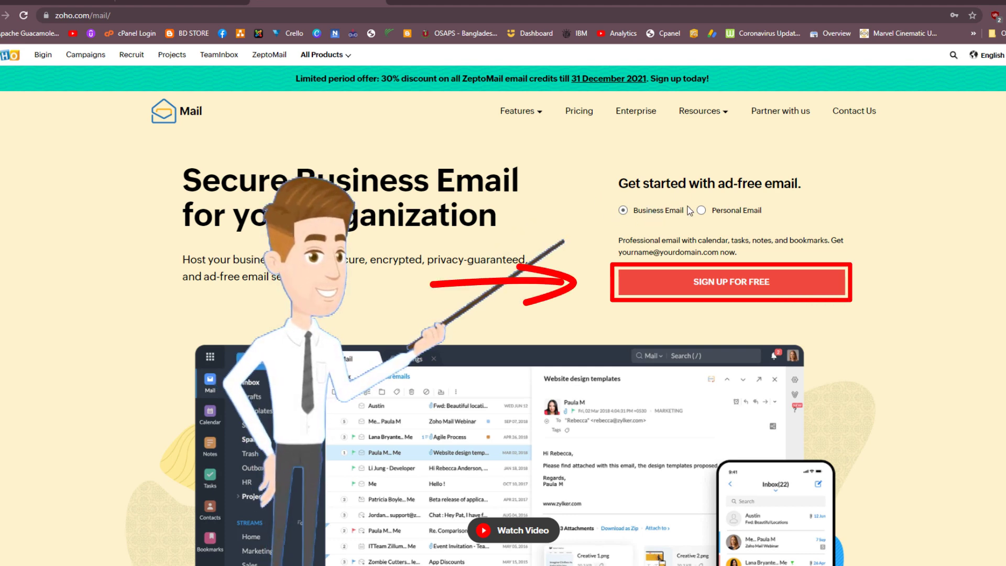
Step: Start the free sign-up and pick the Forever Free Plan on the pricing page
left_click(716, 287)
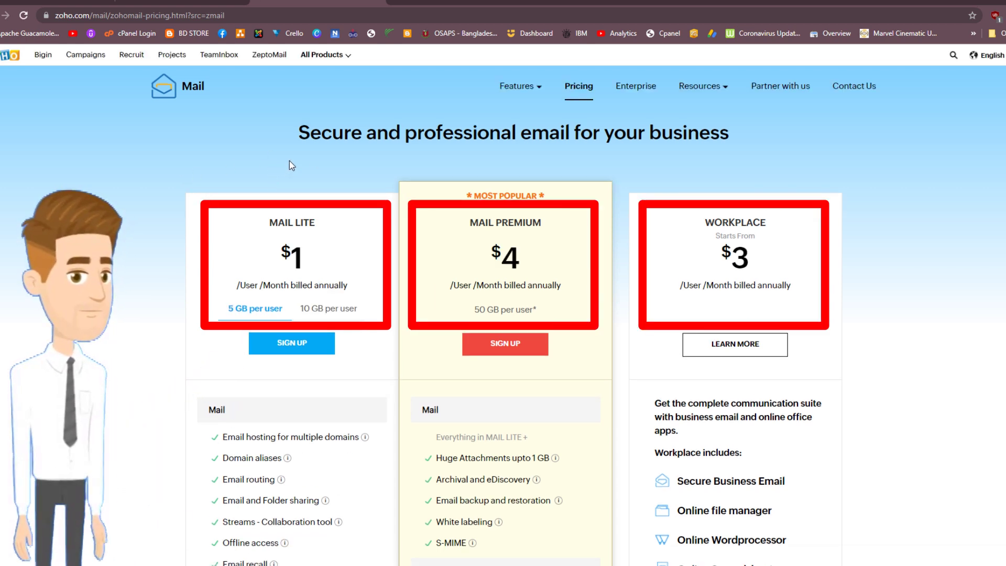
scroll(387, 298, "down", 3)
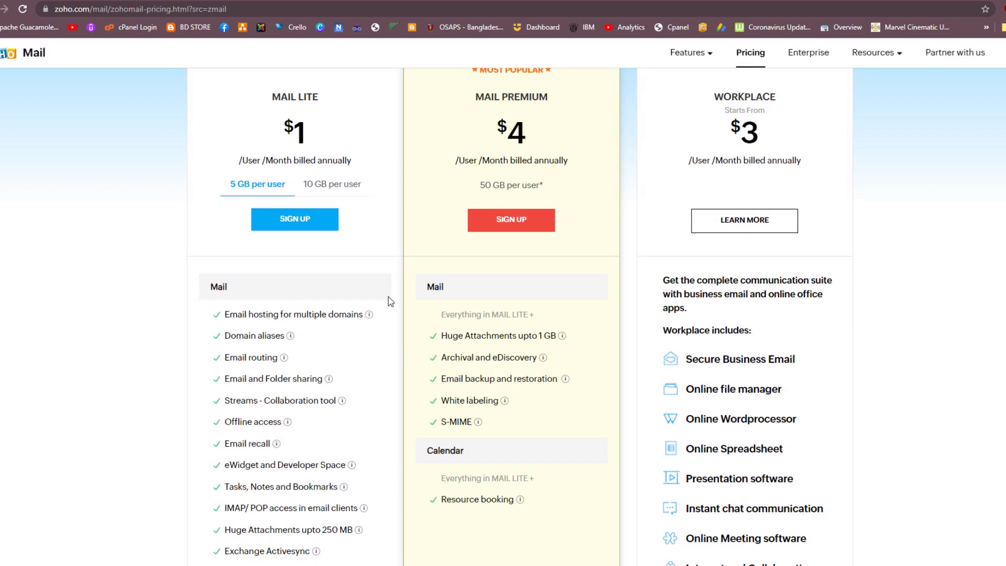
scroll(388, 297, "down", 12)
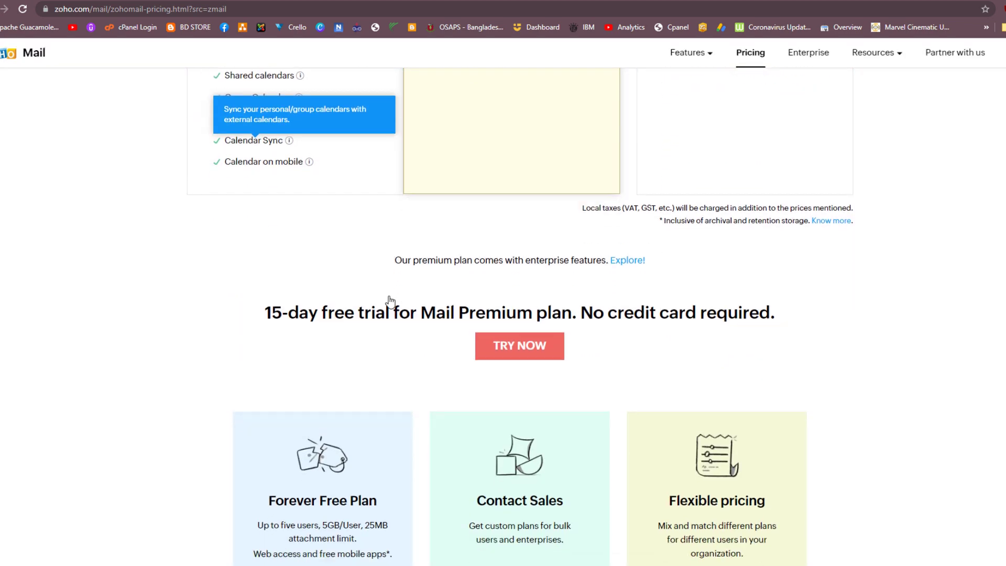
scroll(394, 278, "down", 1)
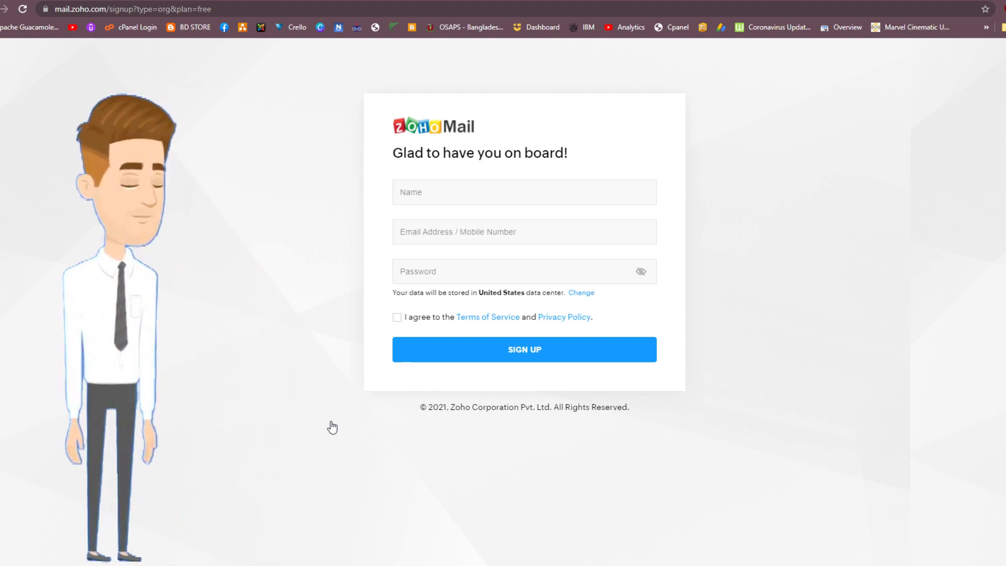
Step: Fill the sign-up form with name BDOld, an outside email address and a password, then submit it
left_click(479, 191)
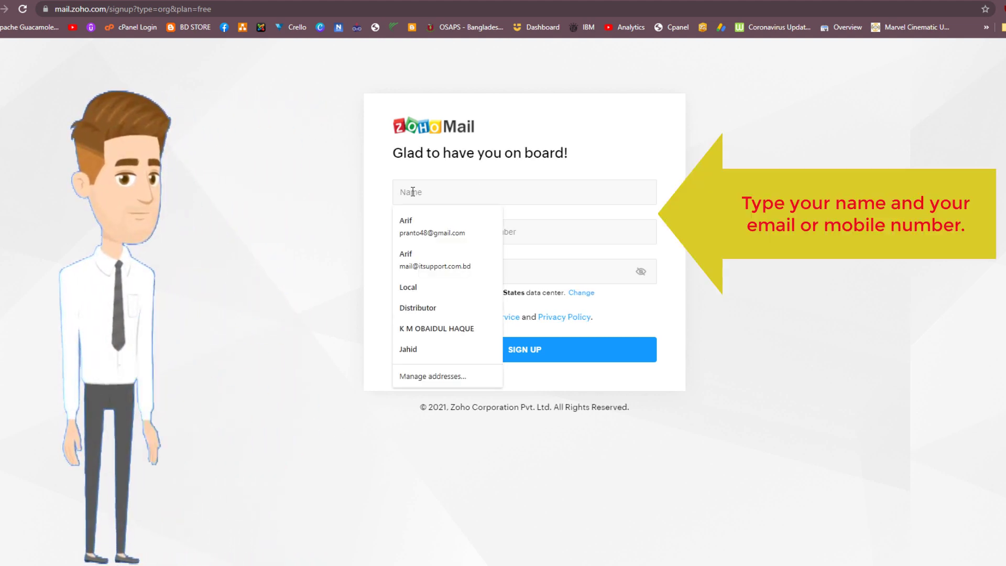
type("BDOld")
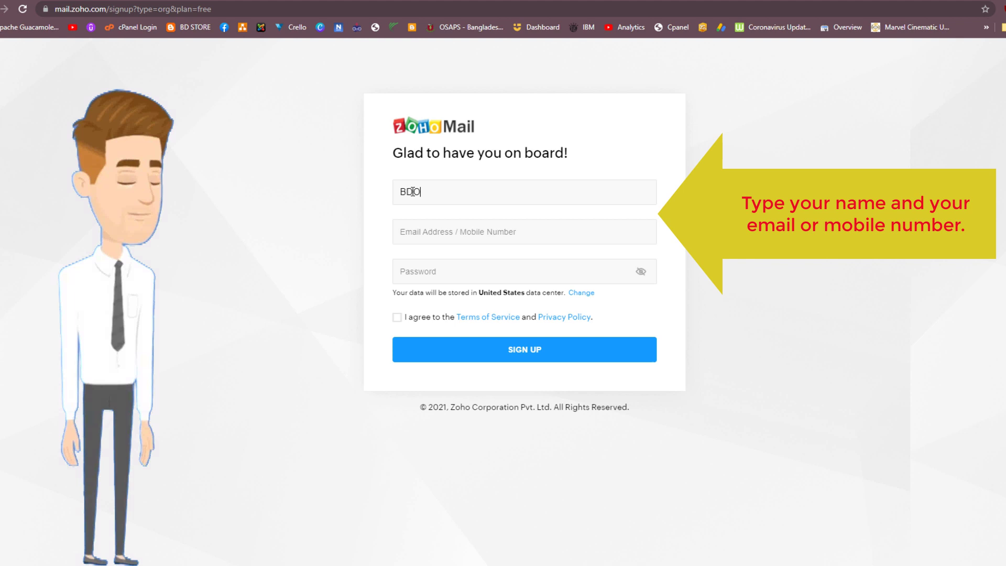
left_click(435, 231)
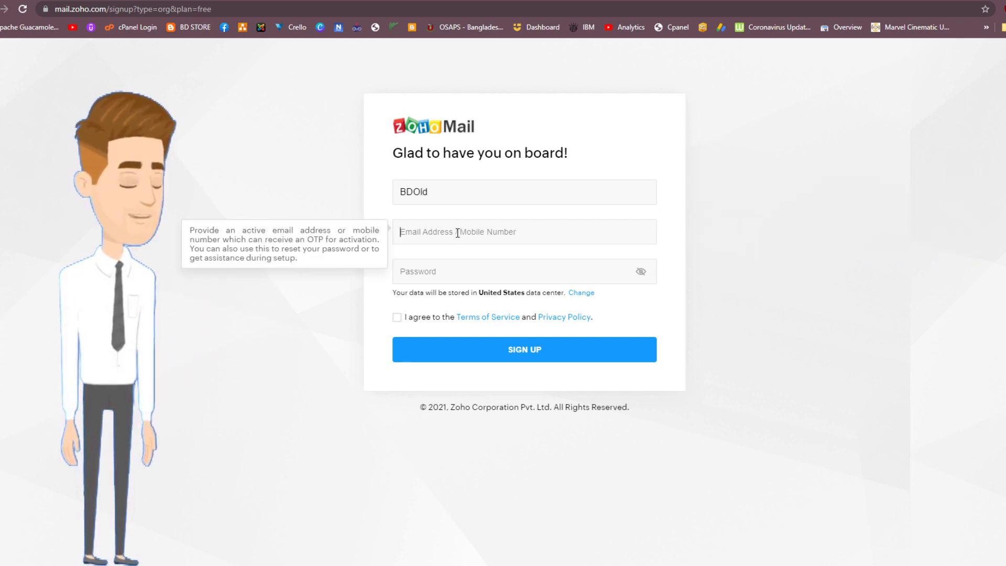
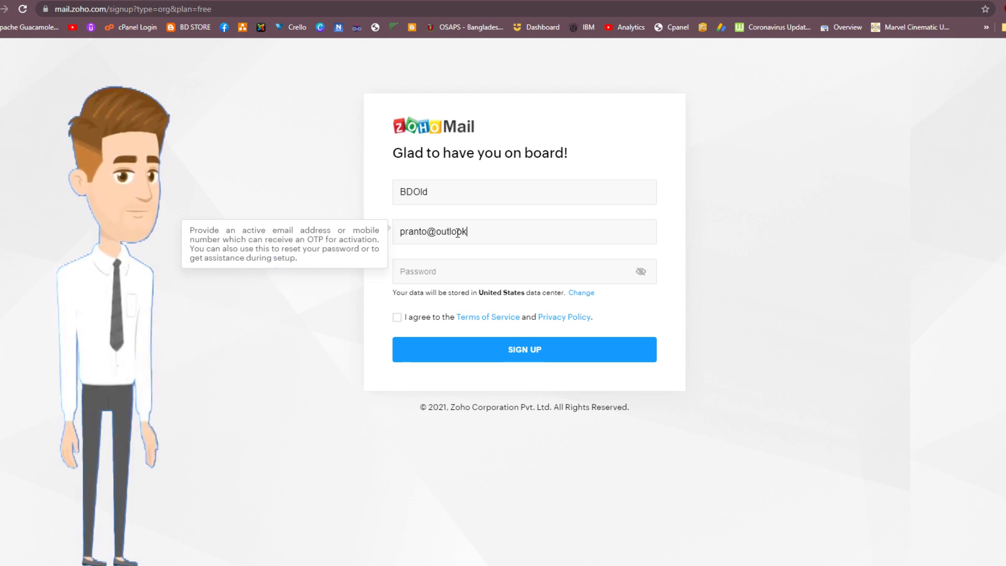
left_click(438, 273)
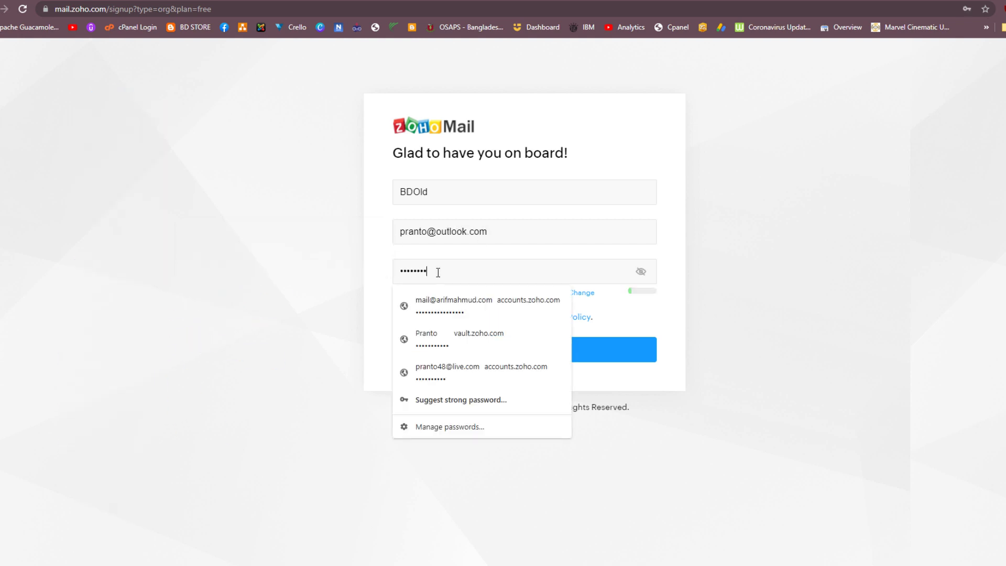
key("Down")
key("Return")
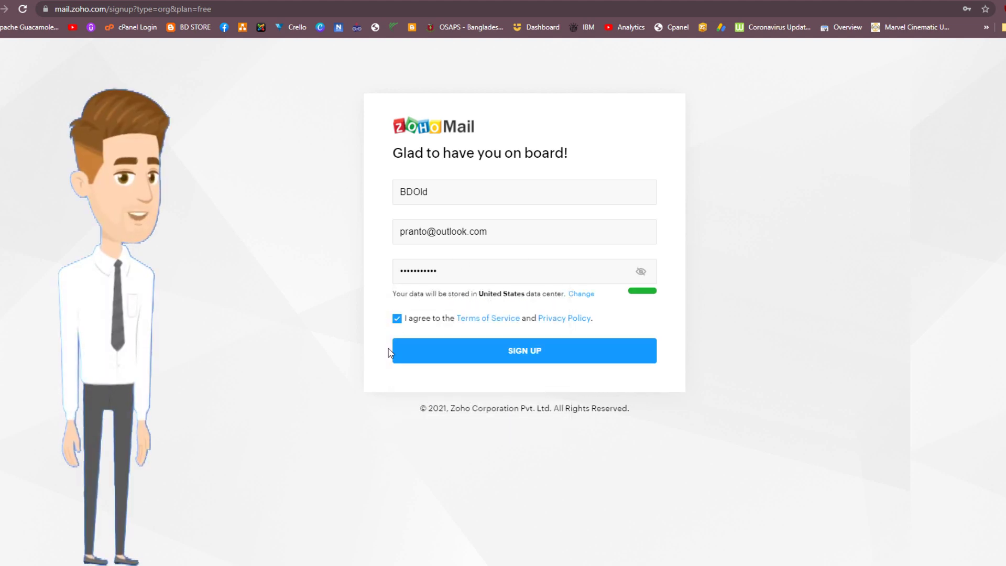
left_click(538, 355)
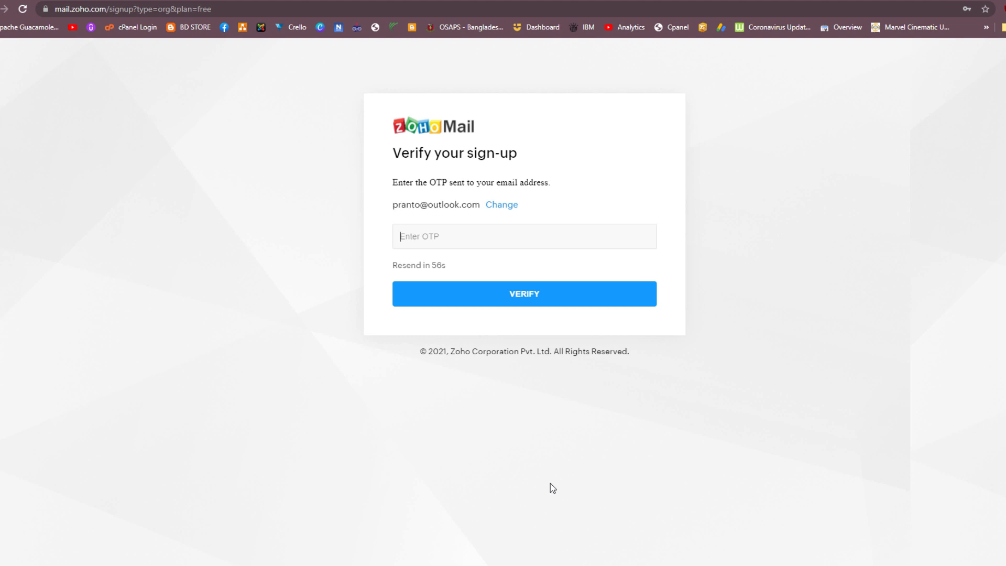
Step: Copy the one-time code from Zoho's verification email in the mail app and return to Zoho
key("alt+Tab")
left_click(551, 63)
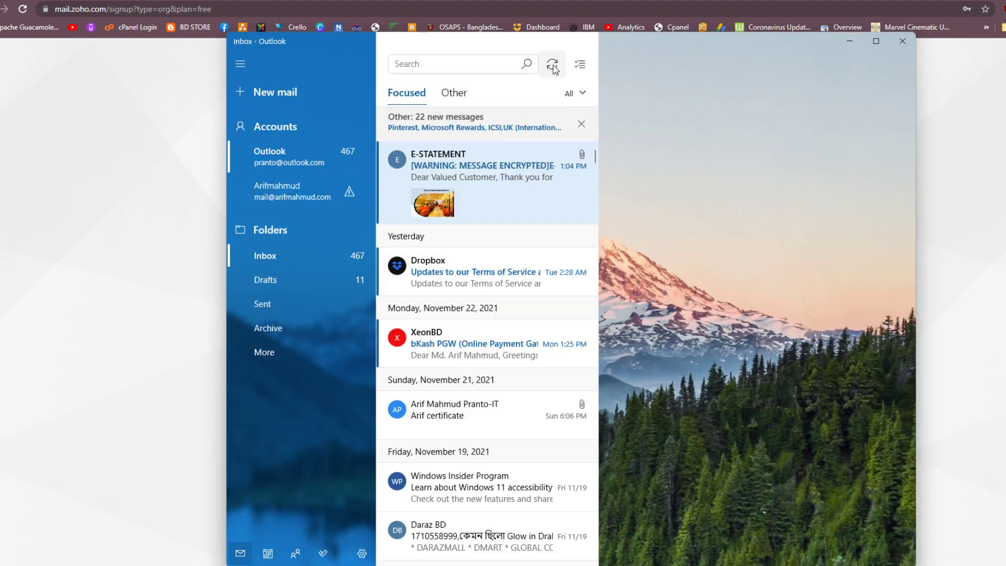
left_click(495, 170)
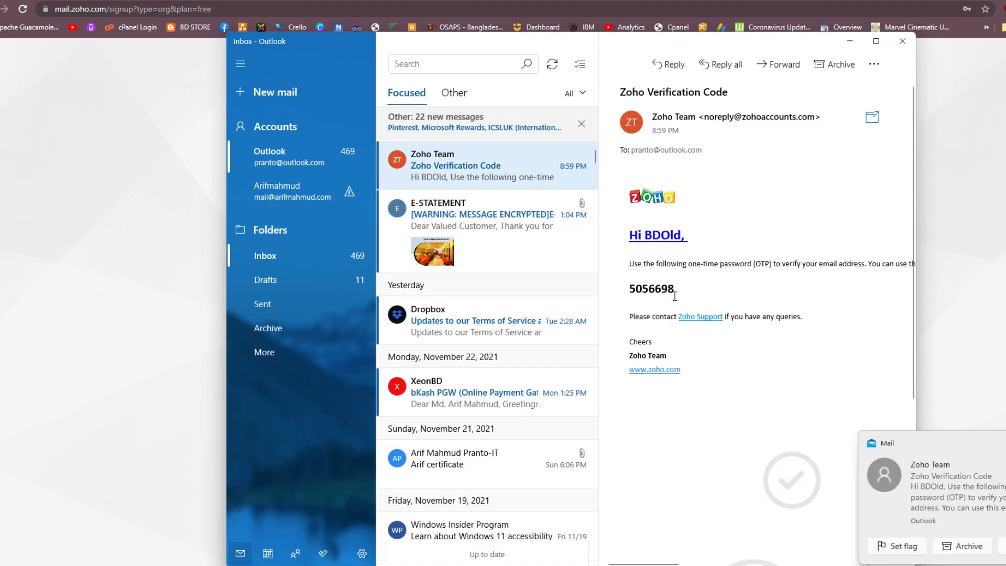
left_click_drag(675, 296, 650, 288)
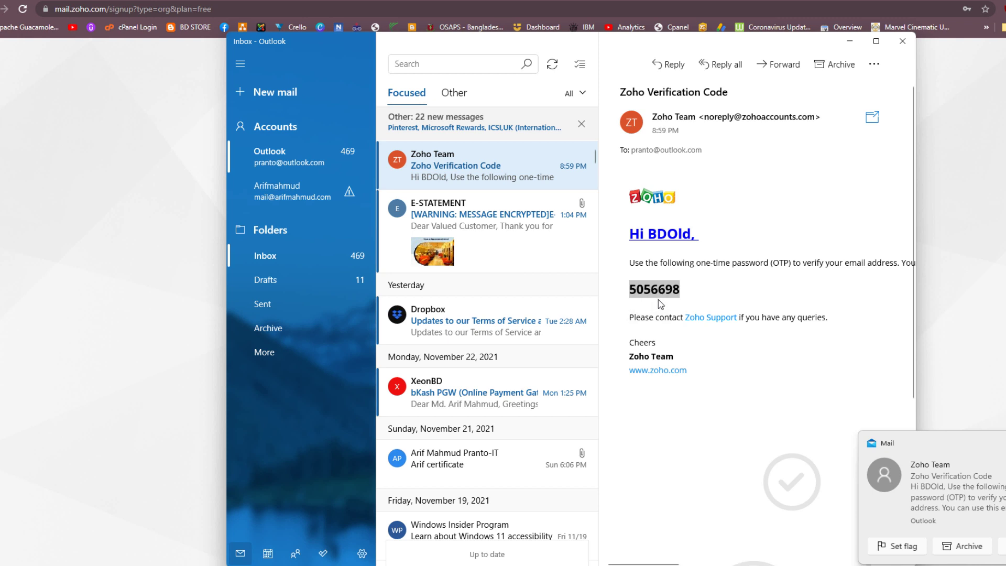
key("alt+Tab")
Step: Paste the emailed OTP to verify the account and dismiss the save-password prompt
right_click(523, 235)
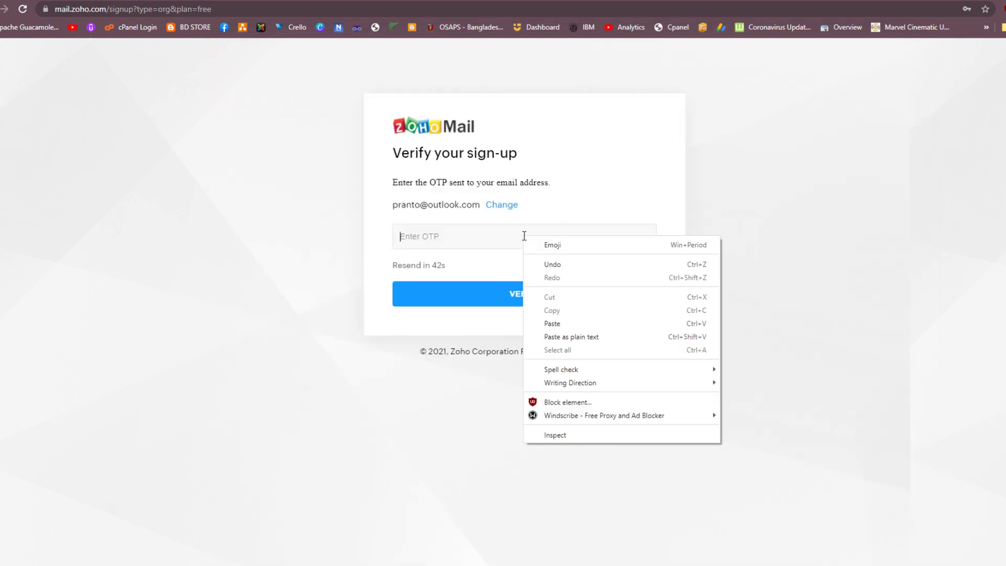
left_click(564, 325)
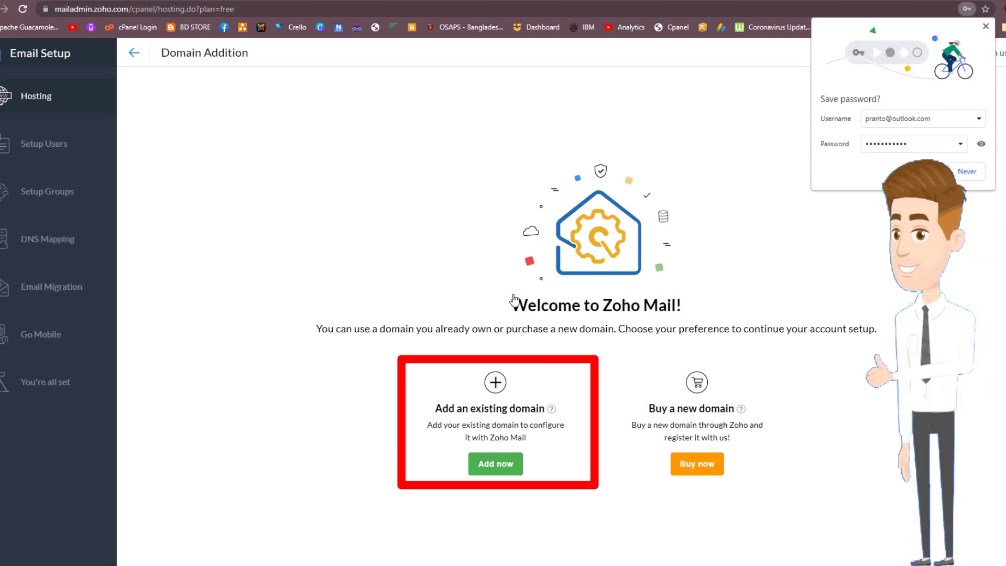
left_click(811, 218)
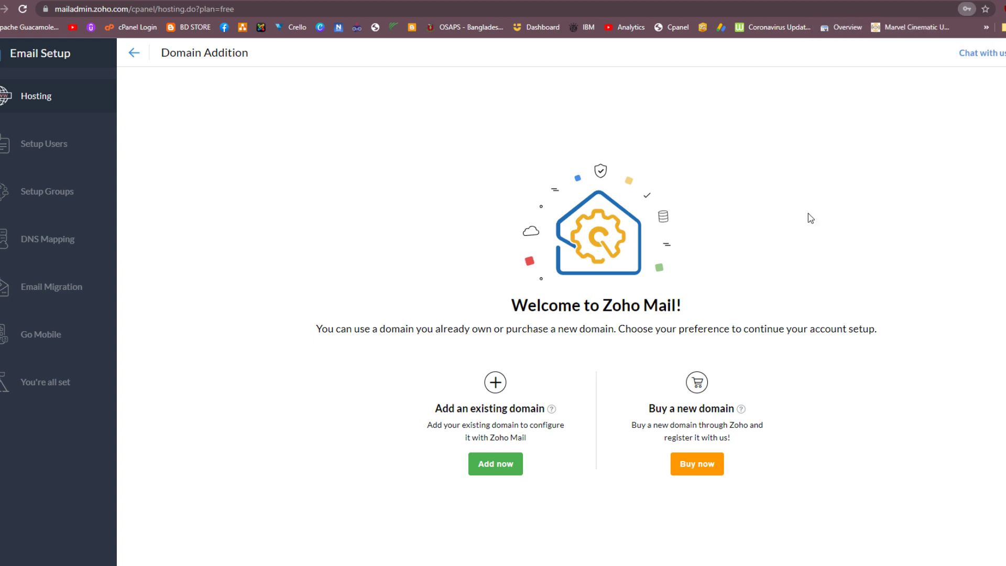
Step: Add existing domain bdold.com for organization BDOld with industry IT Hardware & IT Related Services
left_click(510, 464)
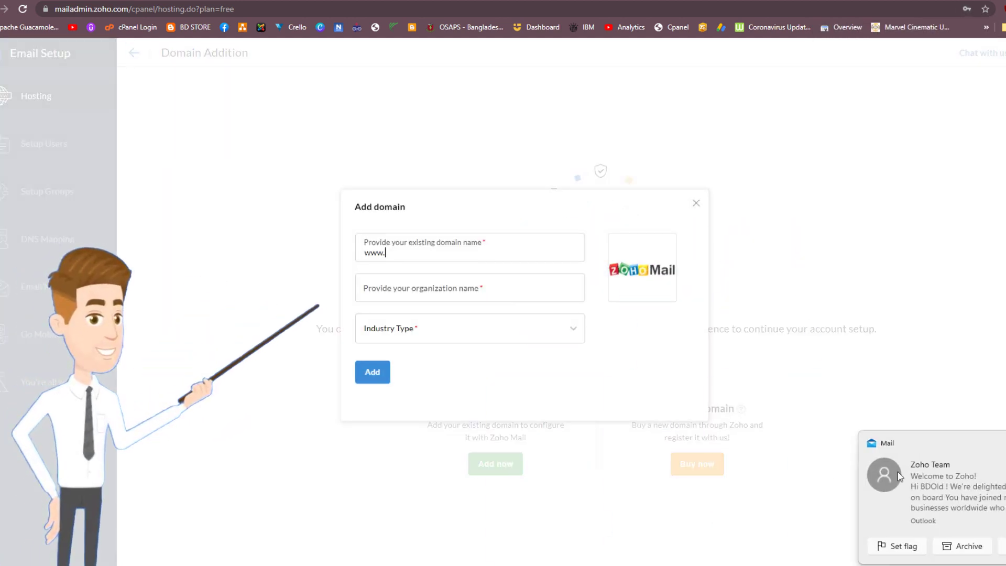
left_click(880, 442)
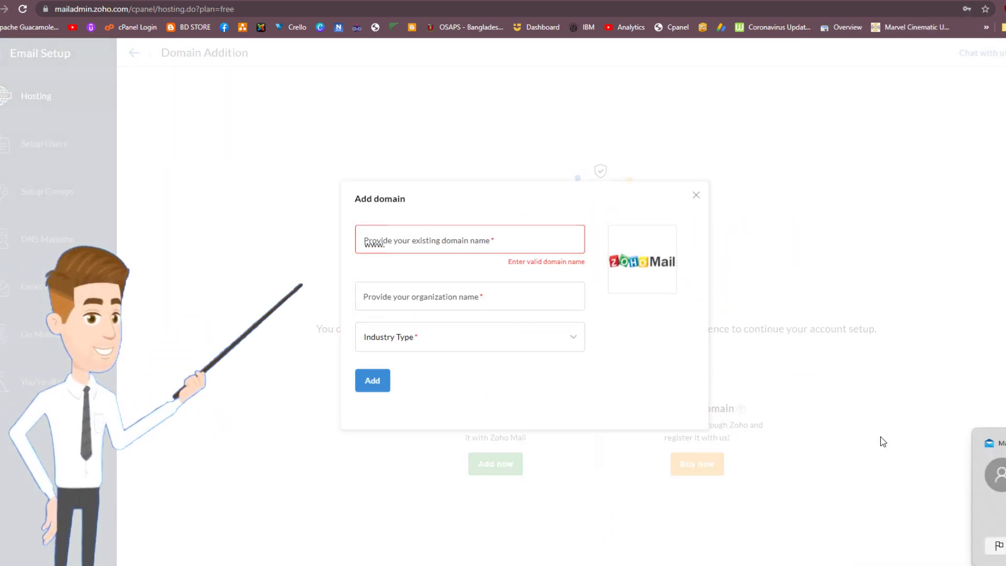
left_click(401, 247)
type("bd")
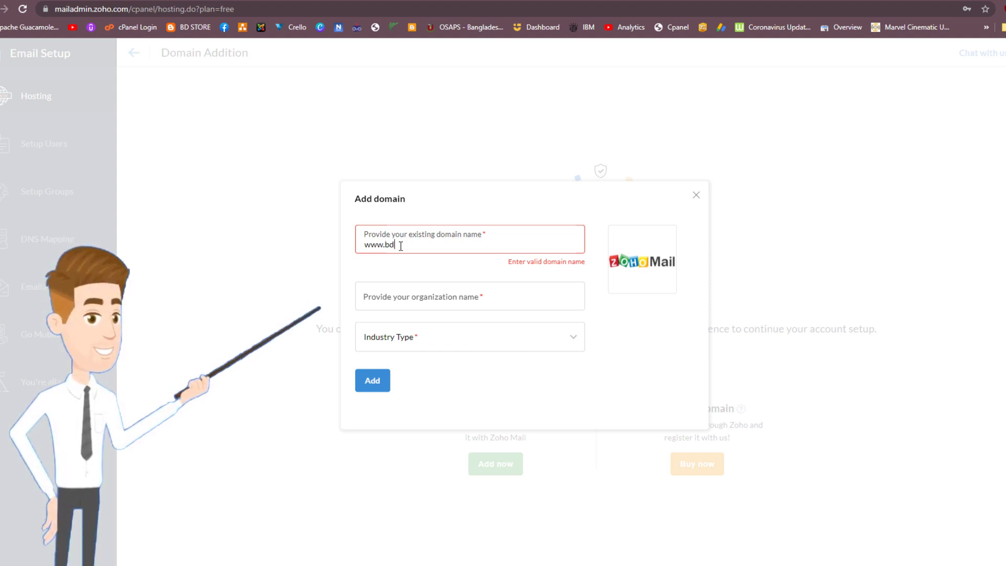
type("osa")
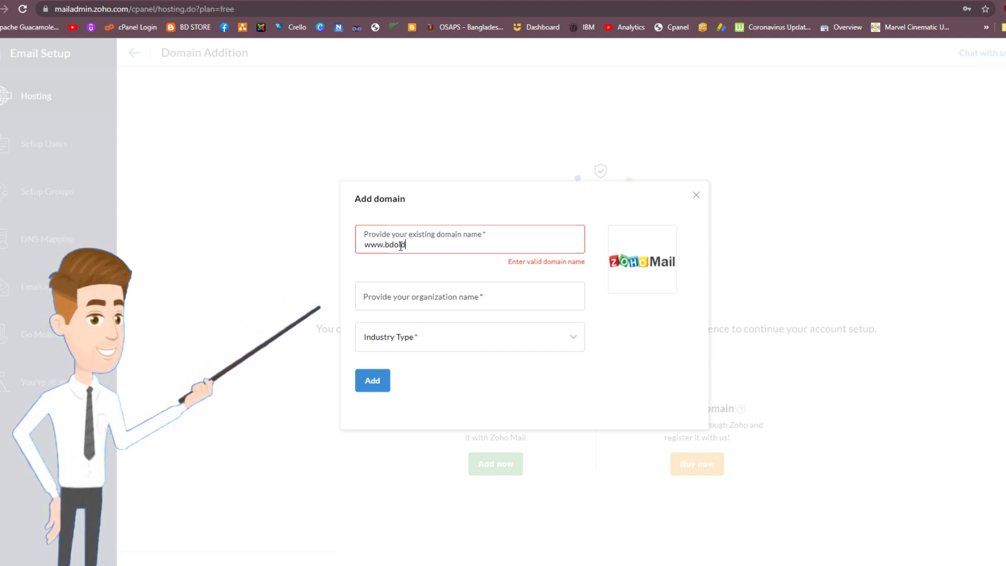
type(".co")
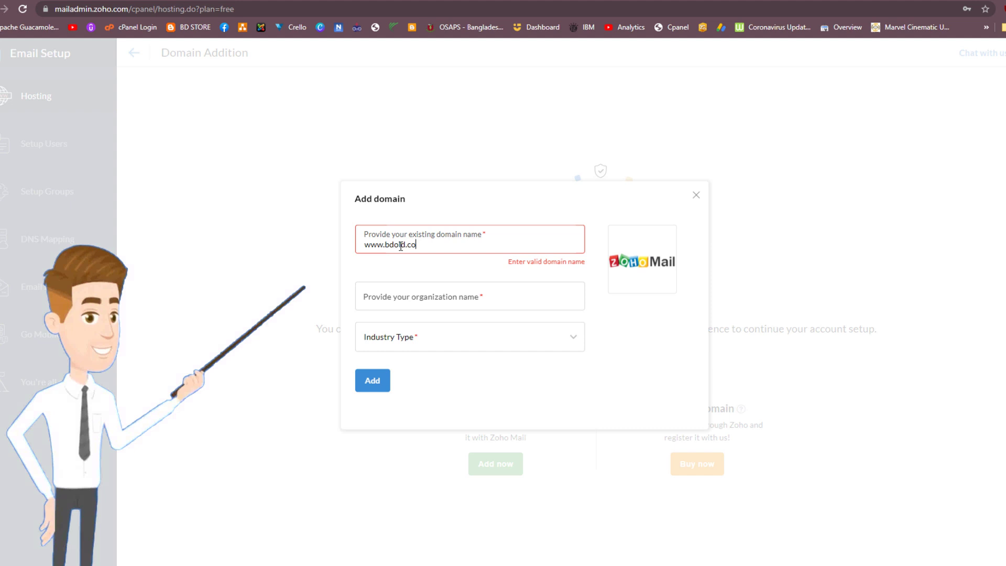
type("m")
left_click(457, 289)
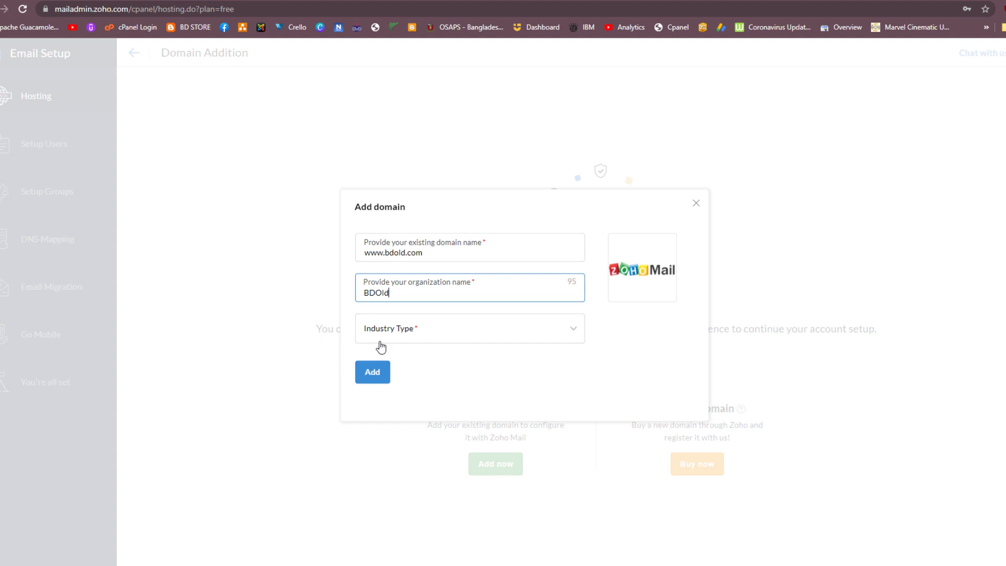
left_click(409, 341)
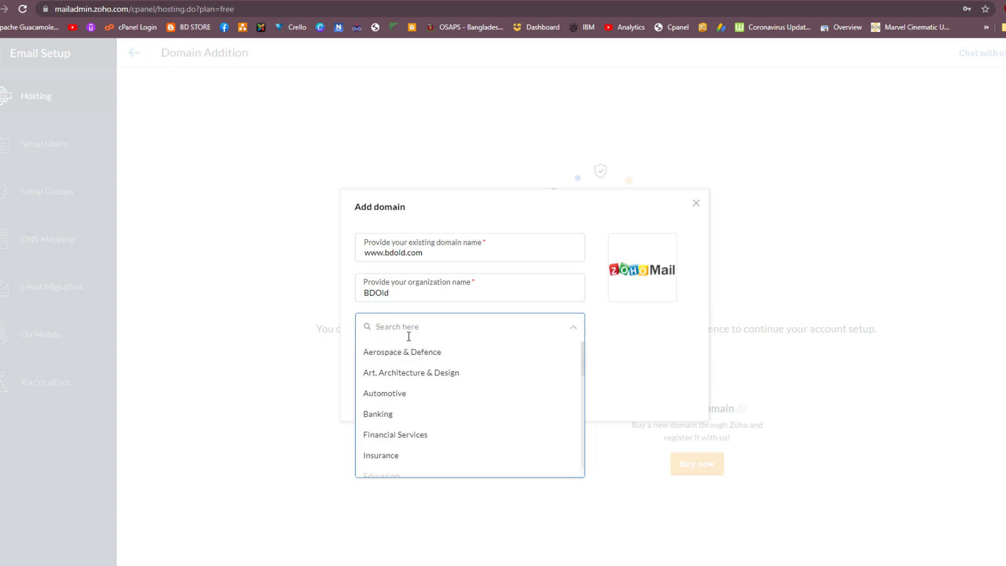
scroll(413, 417, "down", 2)
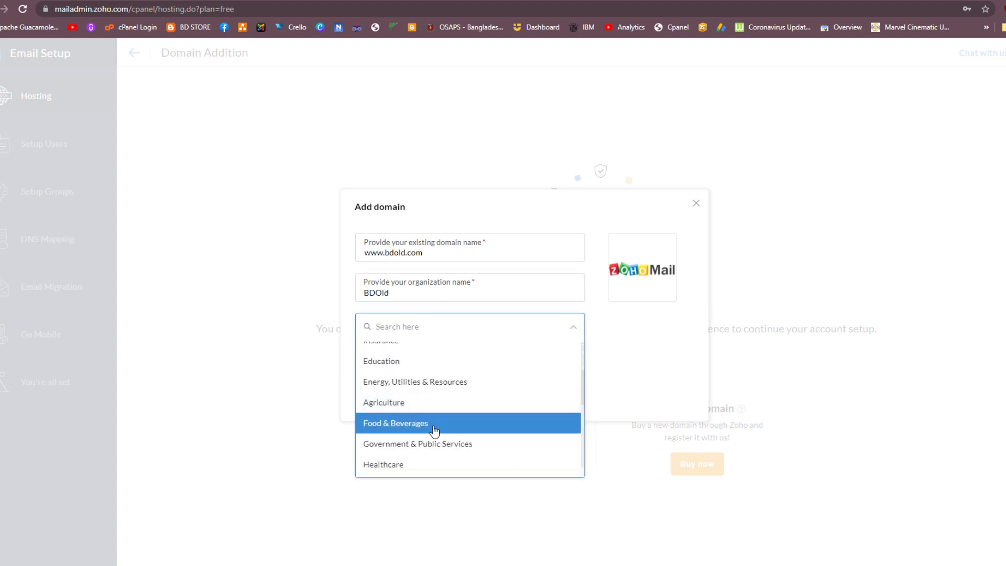
scroll(443, 430, "down", 4)
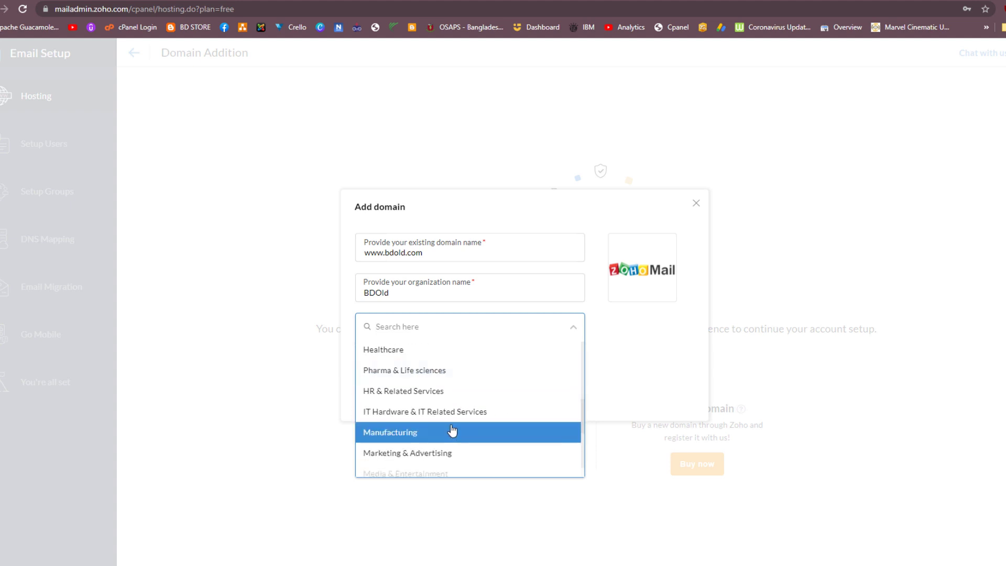
left_click(423, 413)
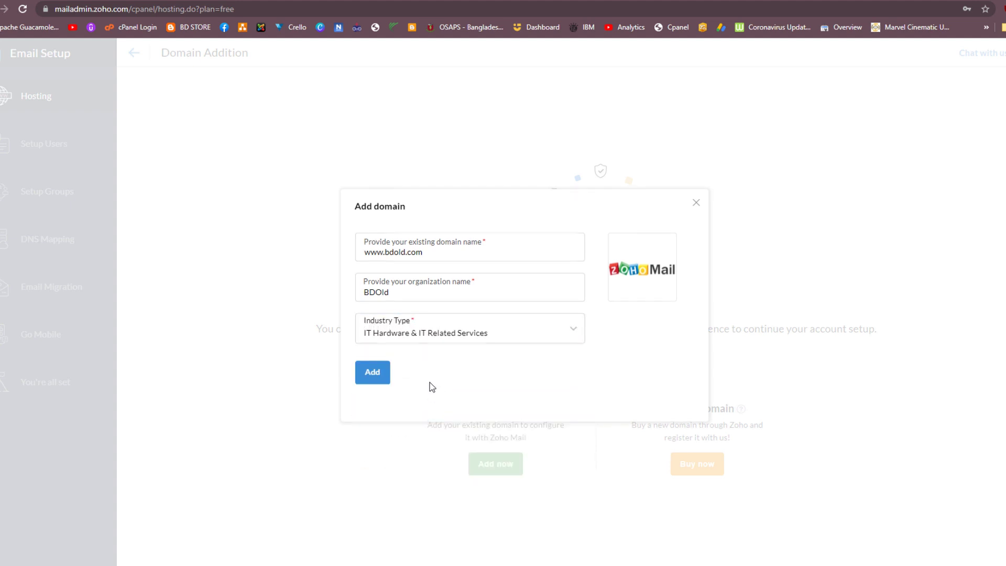
left_click(382, 375)
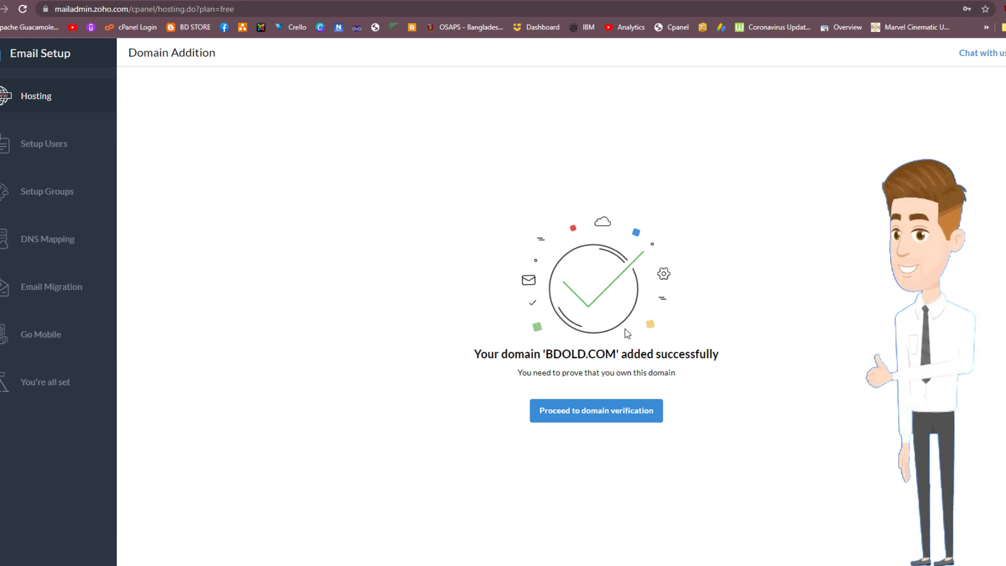
Step: Proceed to domain verification for bdold.com and copy the TXT verification value
left_click(585, 411)
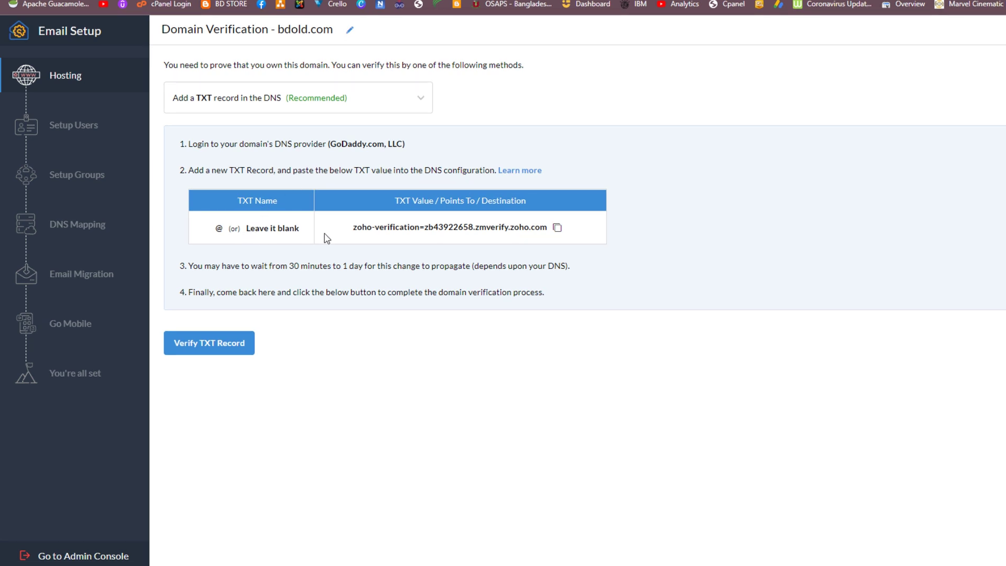
left_click(557, 229)
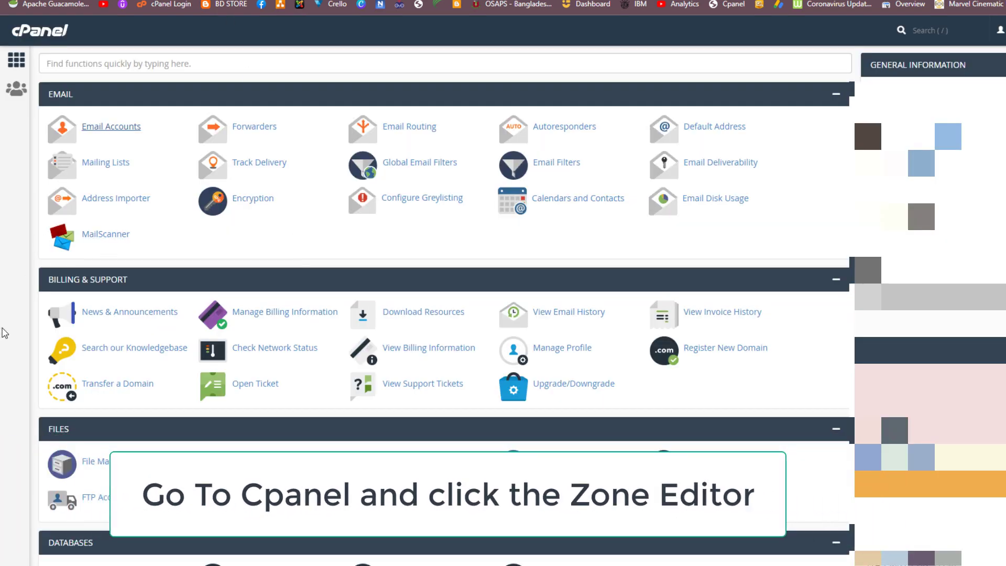
Step: Open the Zone Editor from cPanel's Domains section
scroll(10, 329, "down", 2)
scroll(139, 343, "down", 5)
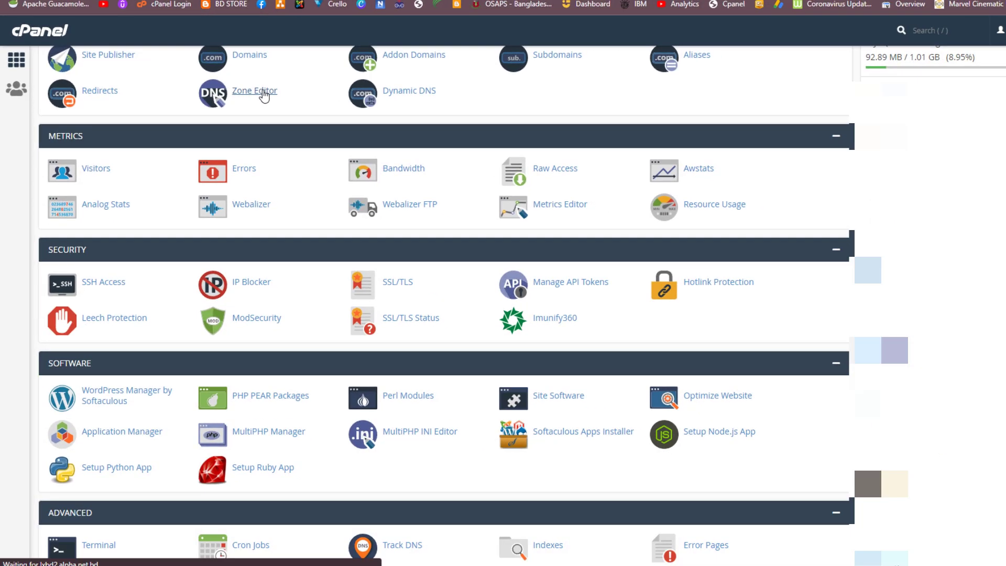
left_click(276, 98)
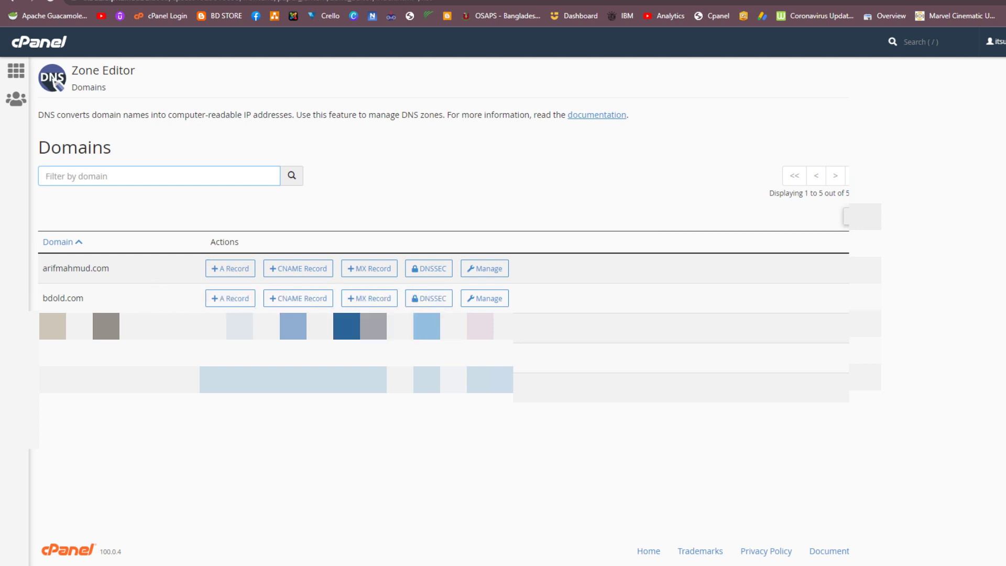
Step: Save a TXT record named bdold.com. with Zoho's pasted verification value, then return to Zoho
left_click(480, 300)
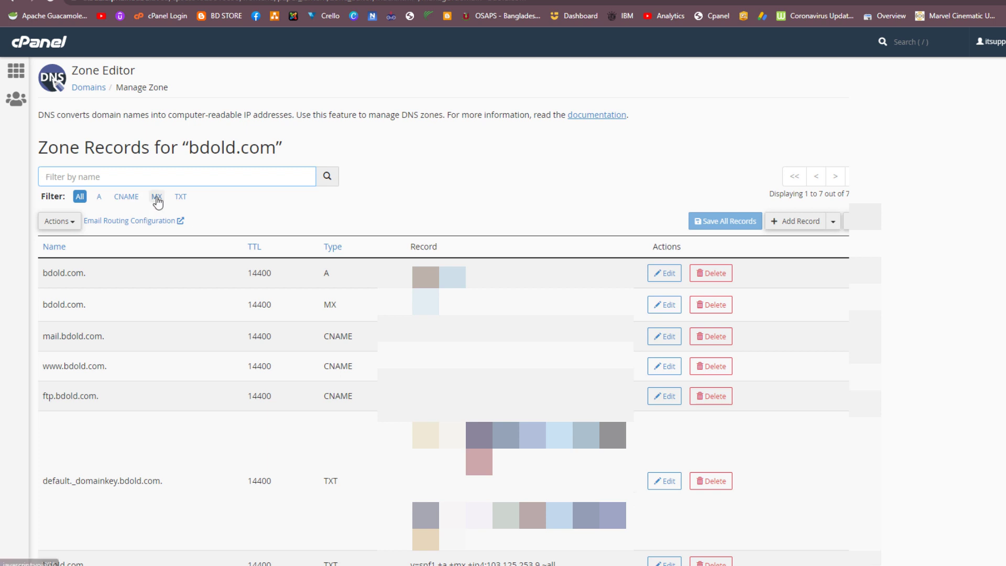
left_click(181, 197)
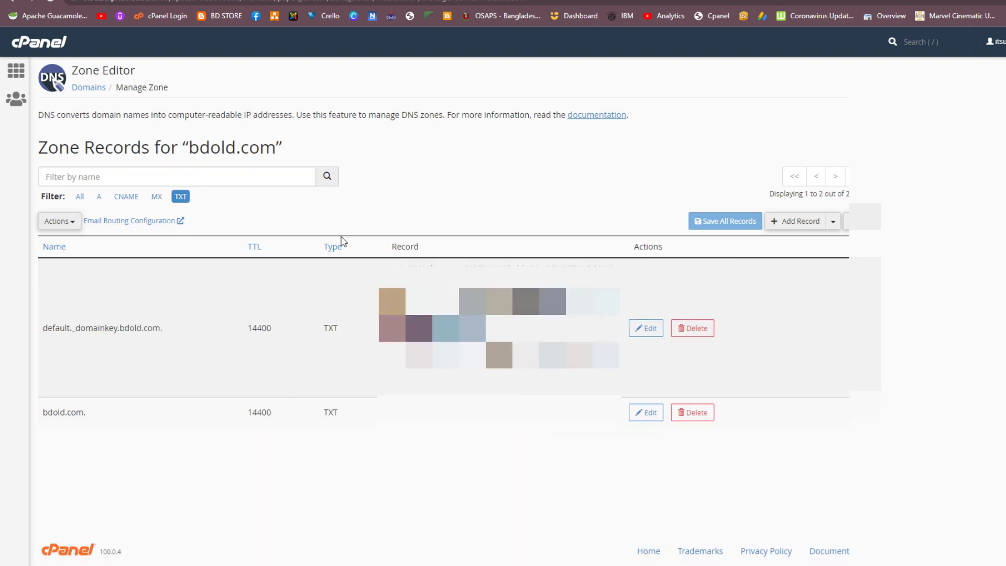
left_click(799, 222)
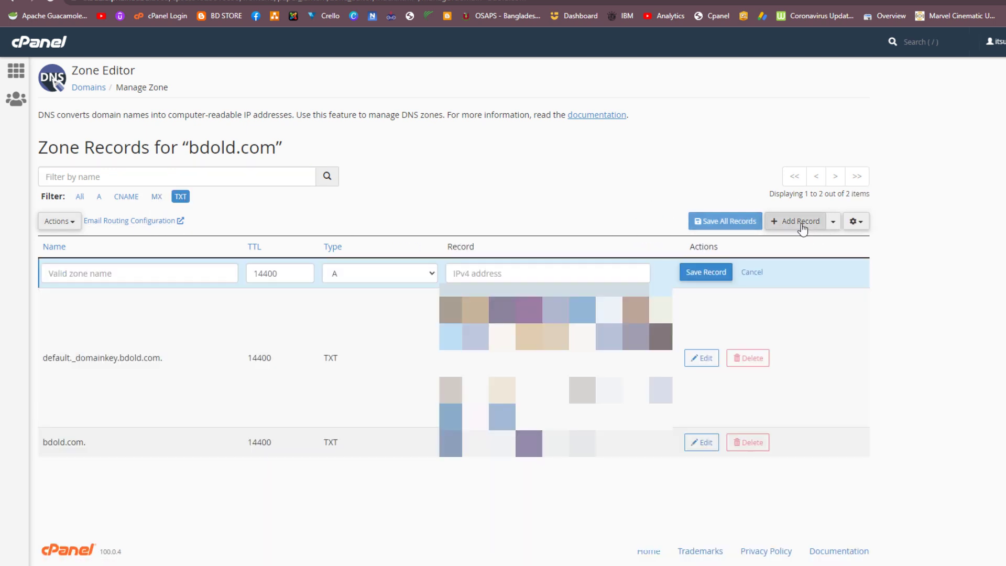
left_click(199, 276)
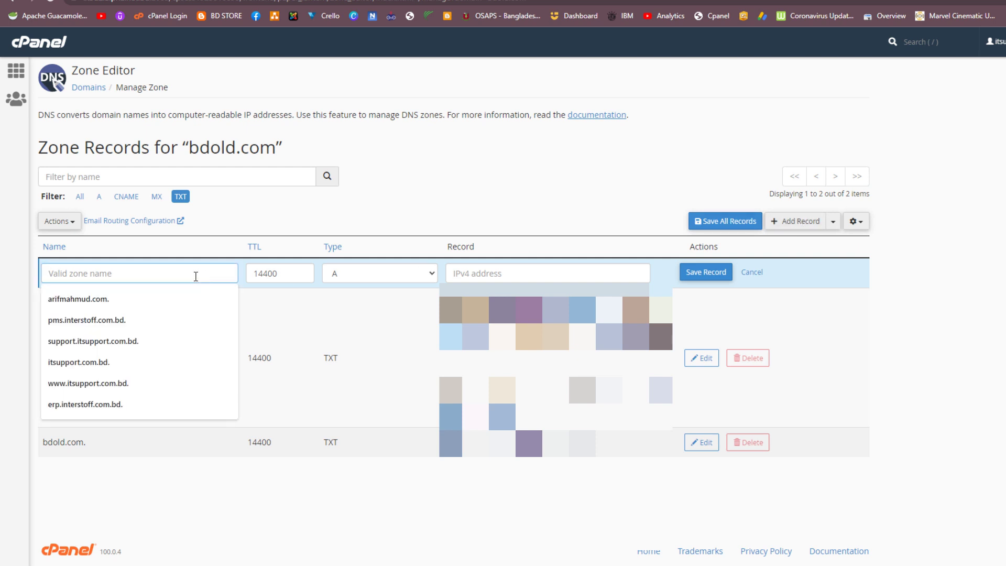
type("bdold.com")
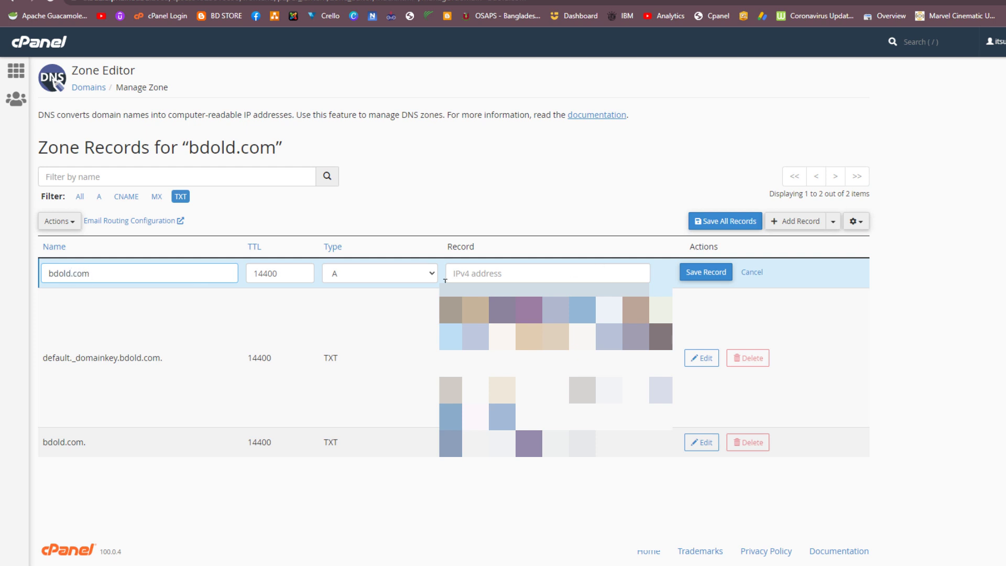
left_click(412, 281)
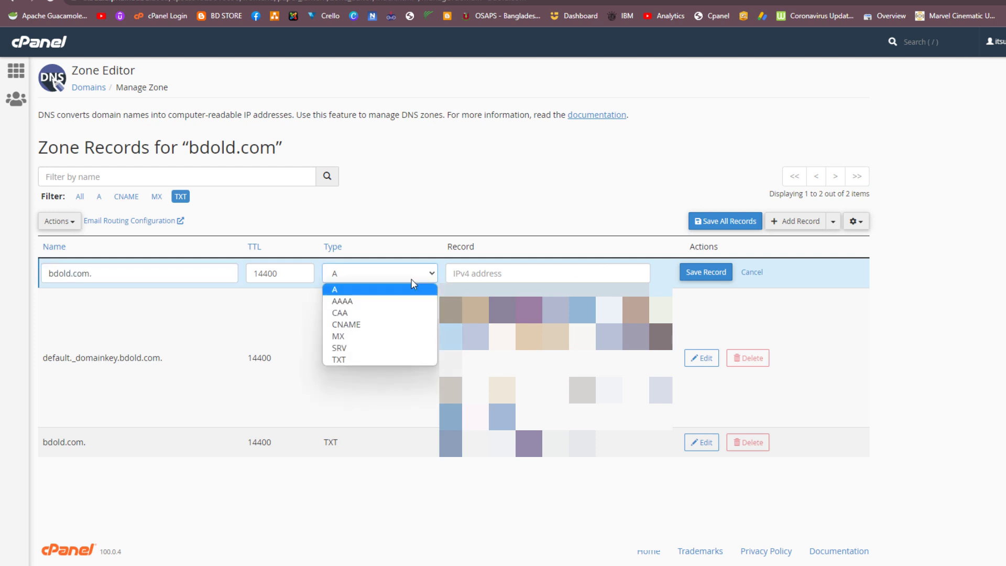
left_click(356, 356)
left_click(491, 273)
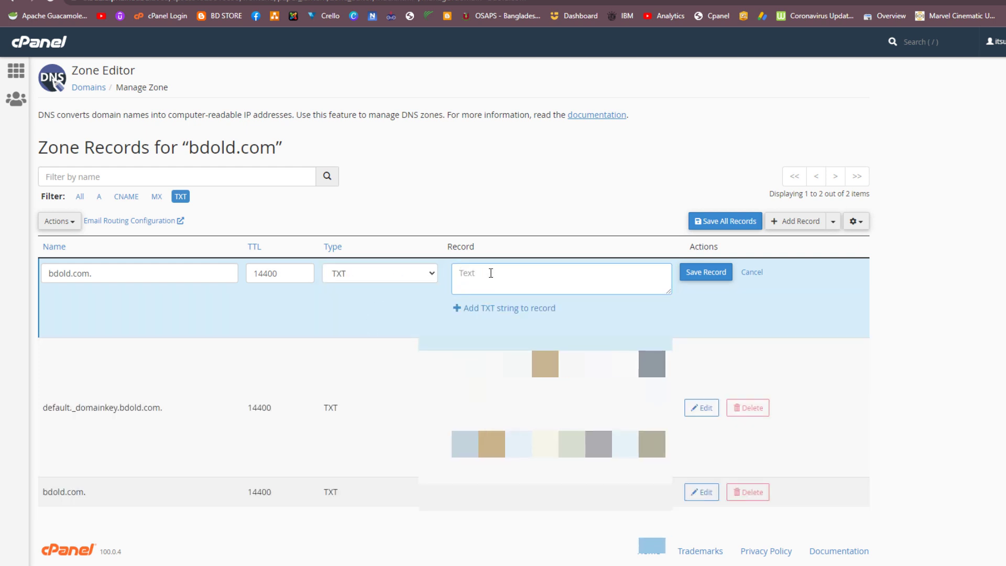
key("ctrl+v")
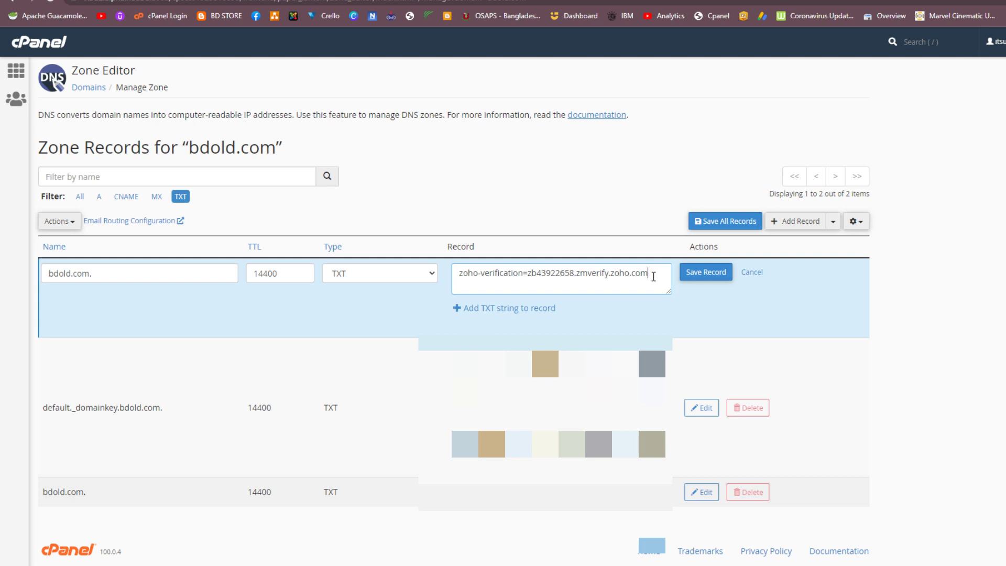
left_click(697, 278)
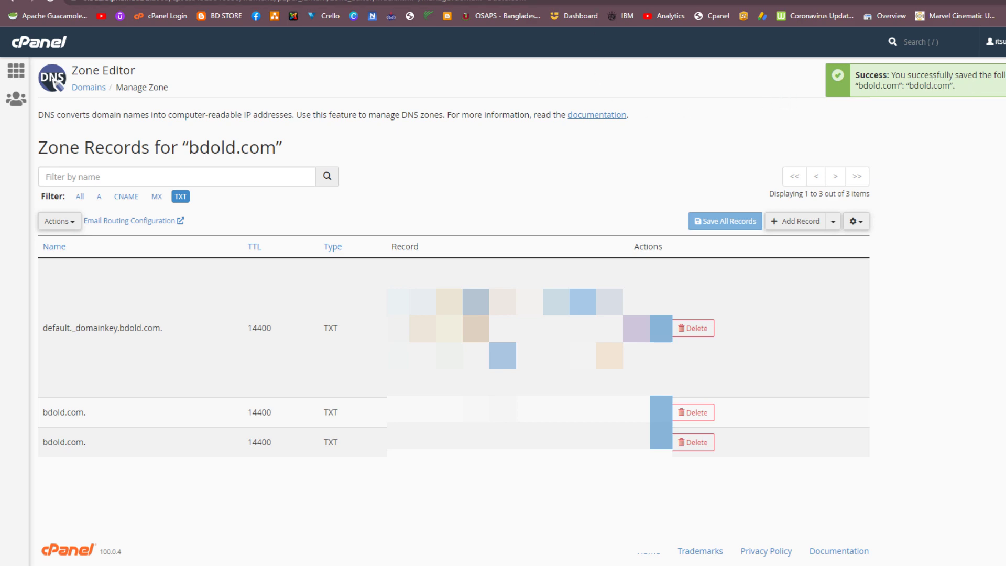
key("ctrl+Tab")
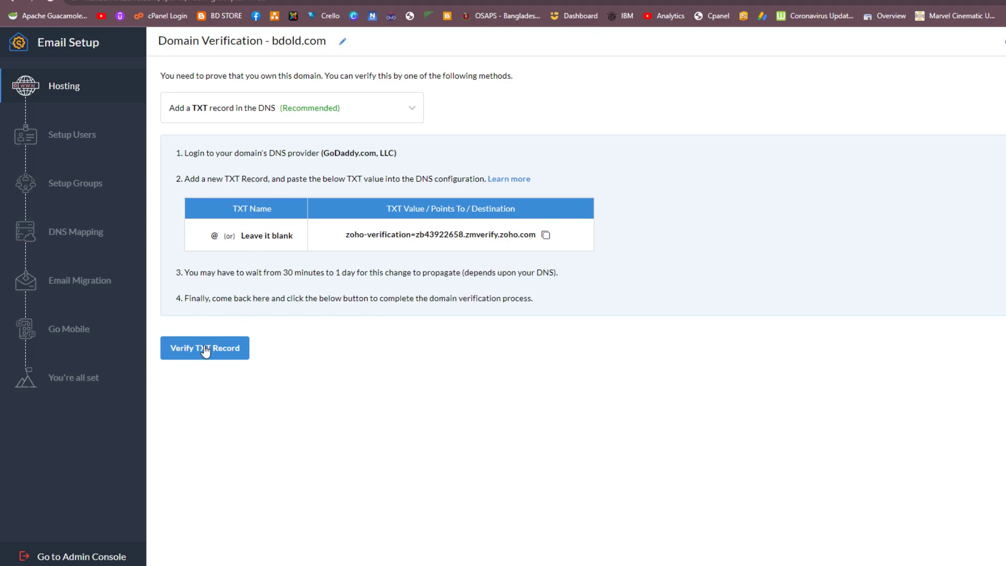
Step: Verify the bdold.com TXT record and replace the suggested username with a test username
left_click(205, 352)
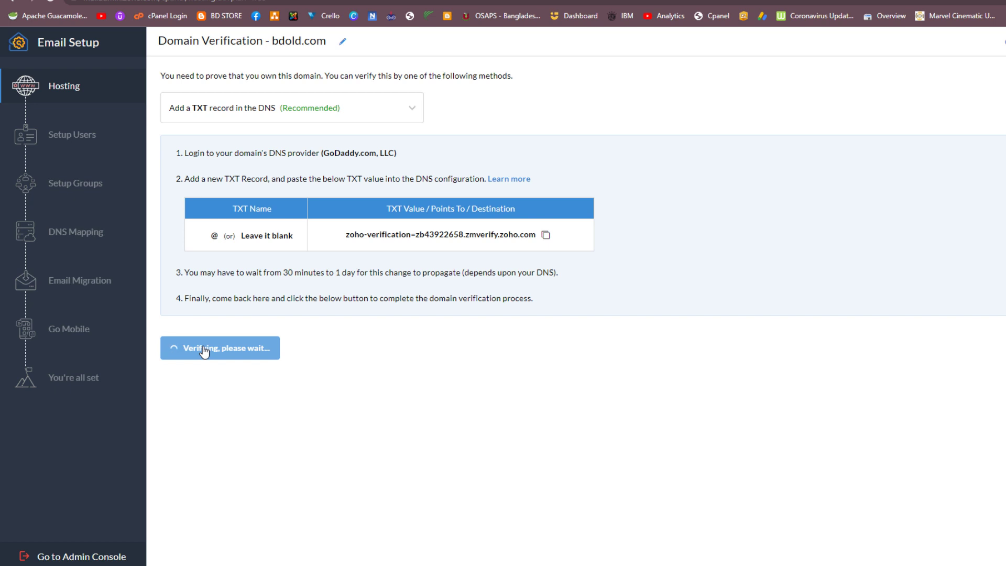
mouse_move(547, 339)
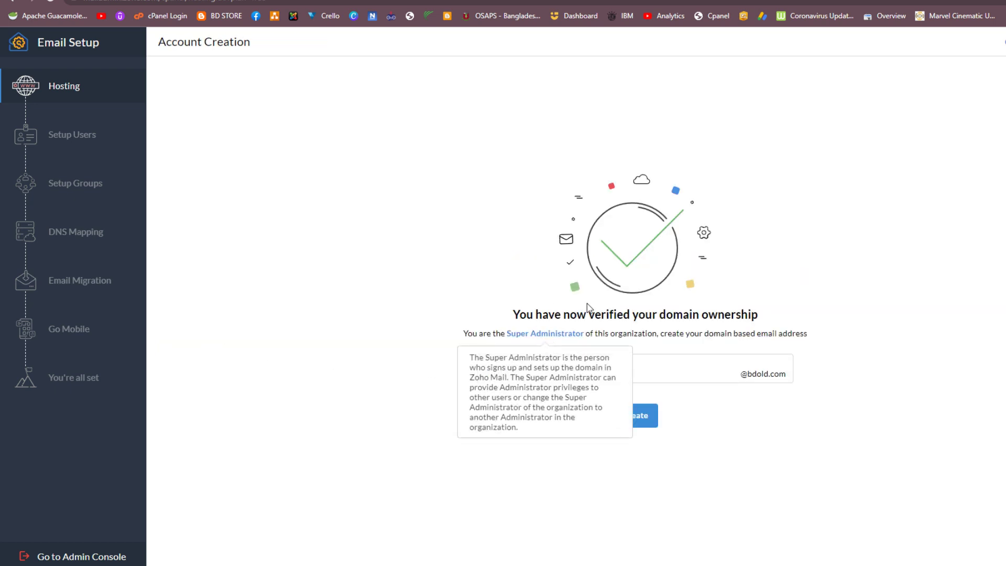
left_click(749, 436)
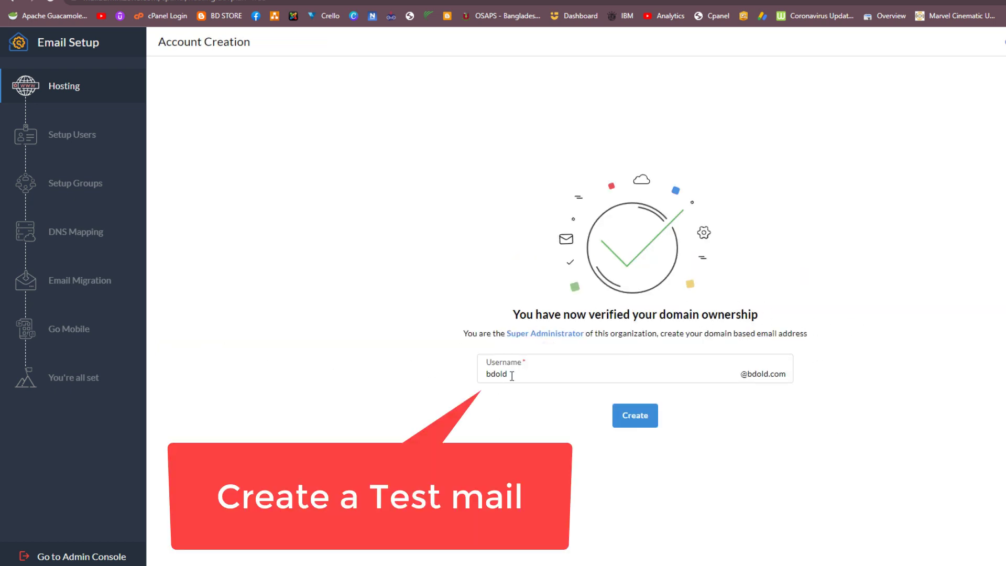
left_click_drag(512, 376, 483, 375)
Step: Create the test mailbox on bdold.com and continue to the Setup Groups step
left_click(638, 419)
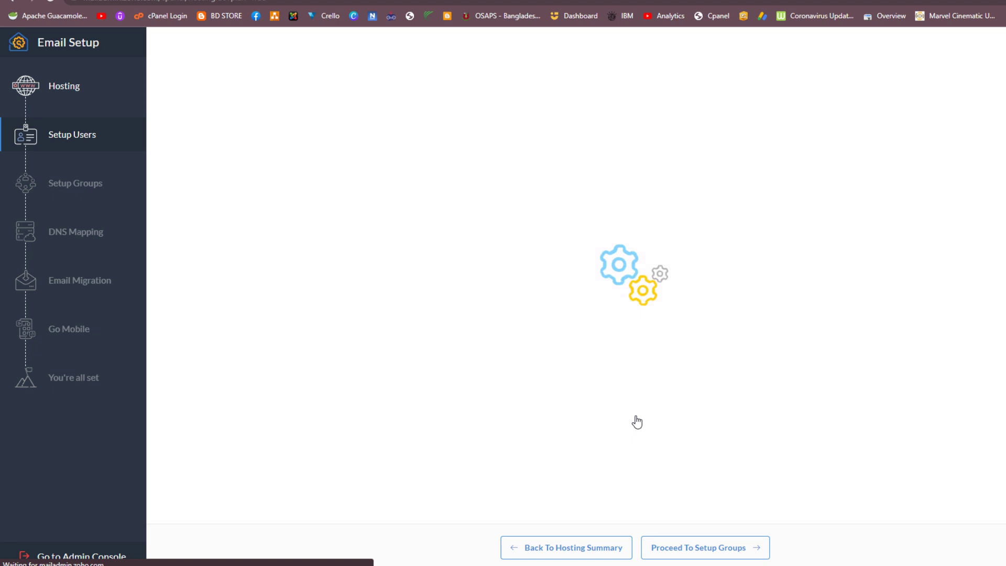
left_click(722, 550)
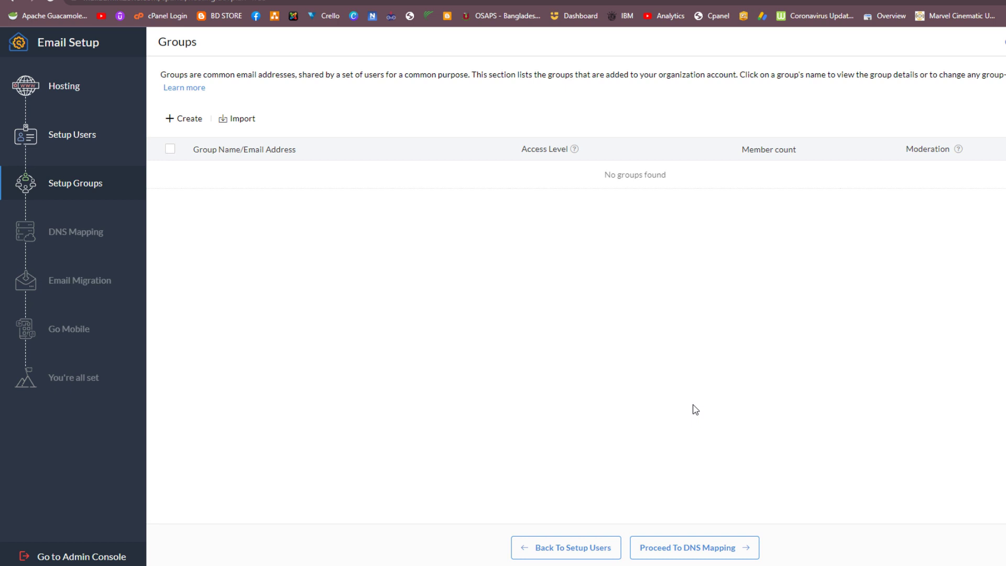
Step: Continue to Zoho's MX records DNS mapping step and copy the mx.zoho.com address
left_click(721, 547)
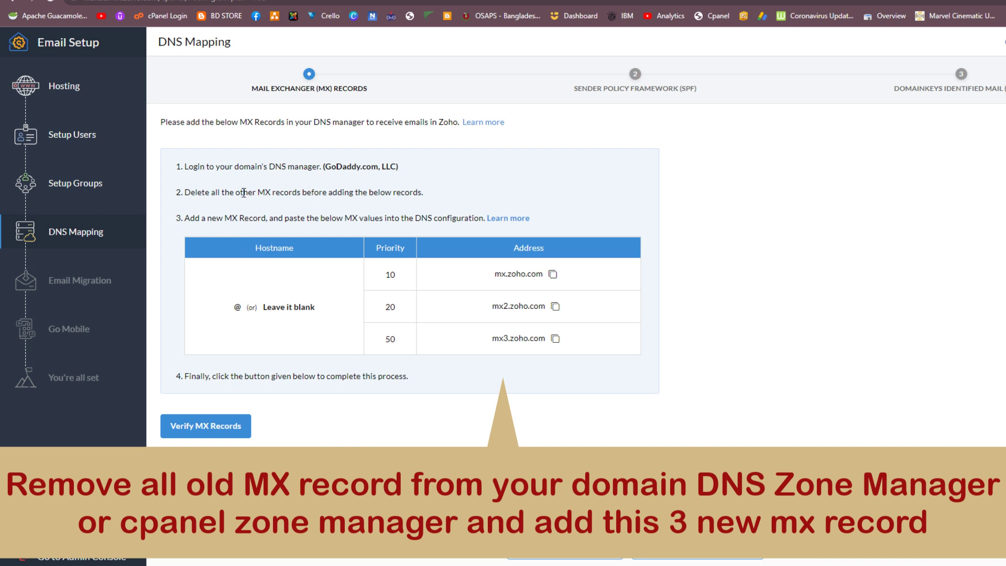
left_click_drag(259, 193, 302, 192)
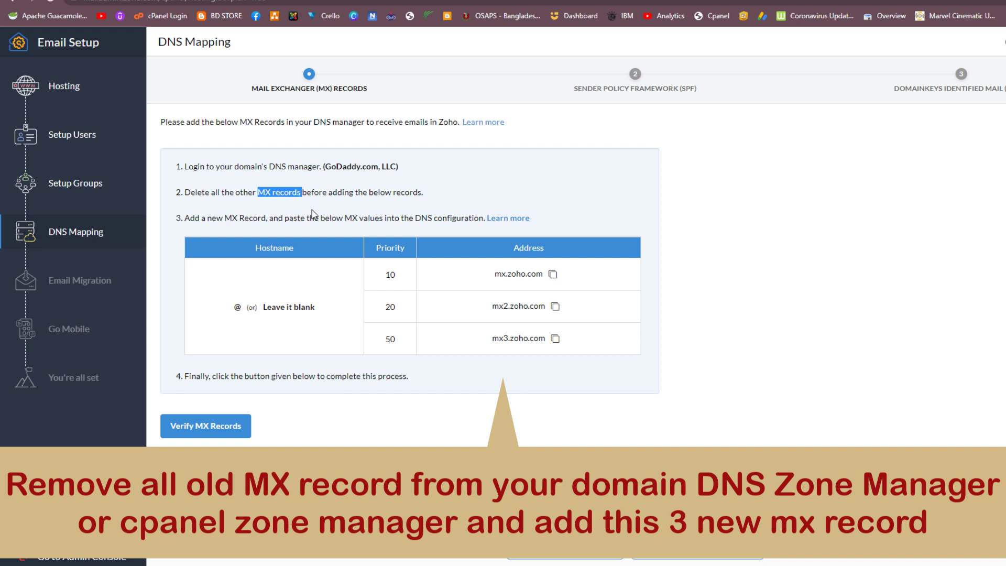
left_click(553, 274)
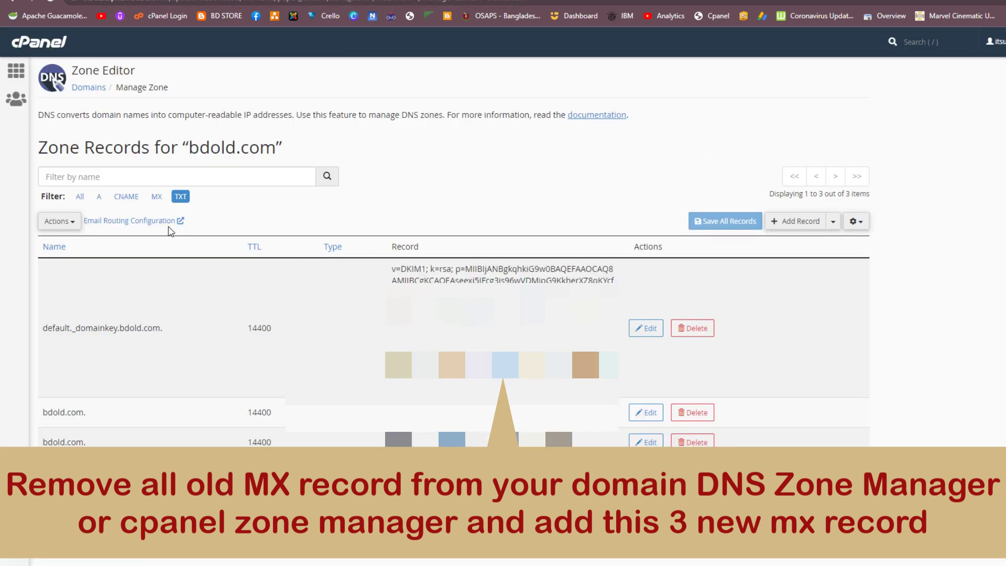
Step: Filter the bdold.com zone to MX records and delete the old MX record pointing to bdold.com
left_click(157, 197)
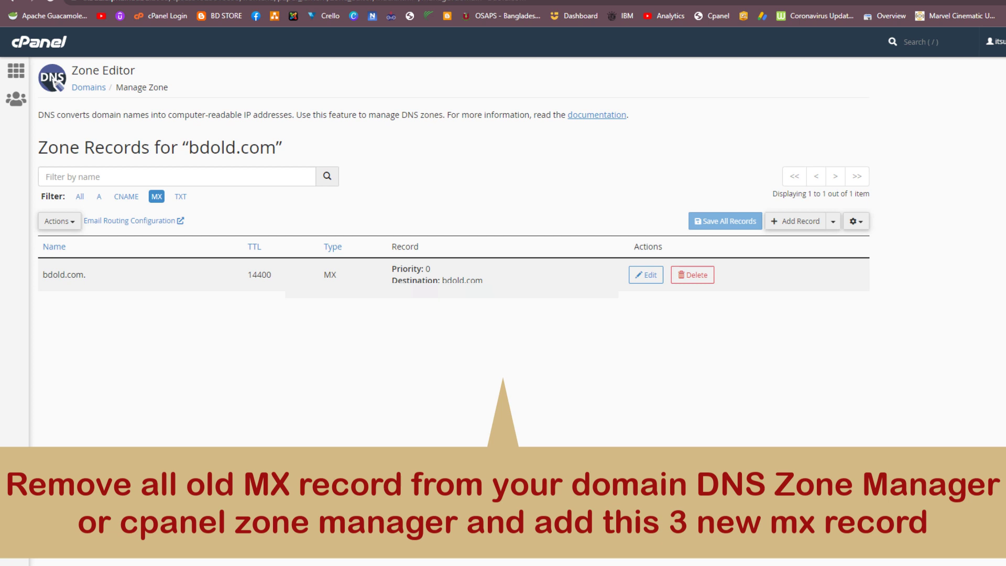
left_click(691, 282)
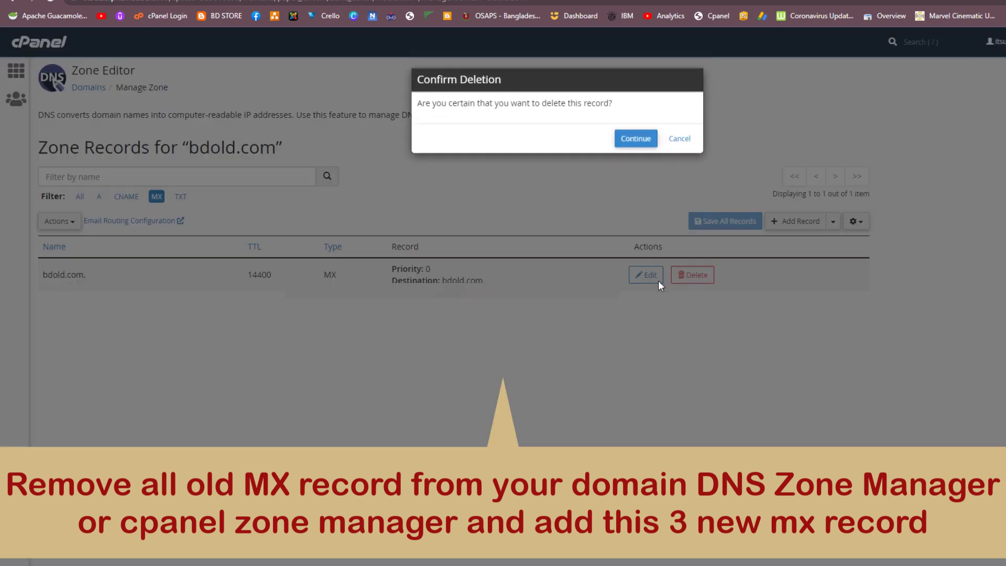
left_click(636, 139)
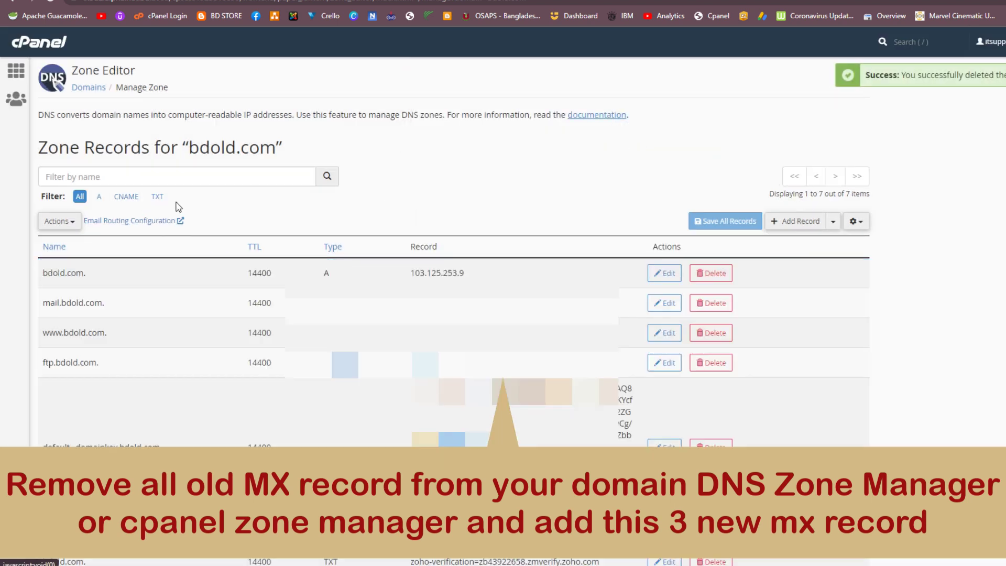
Step: Add and save an MX record named bdold.com. with priority 10 and destination mx.zoho.com
left_click(801, 222)
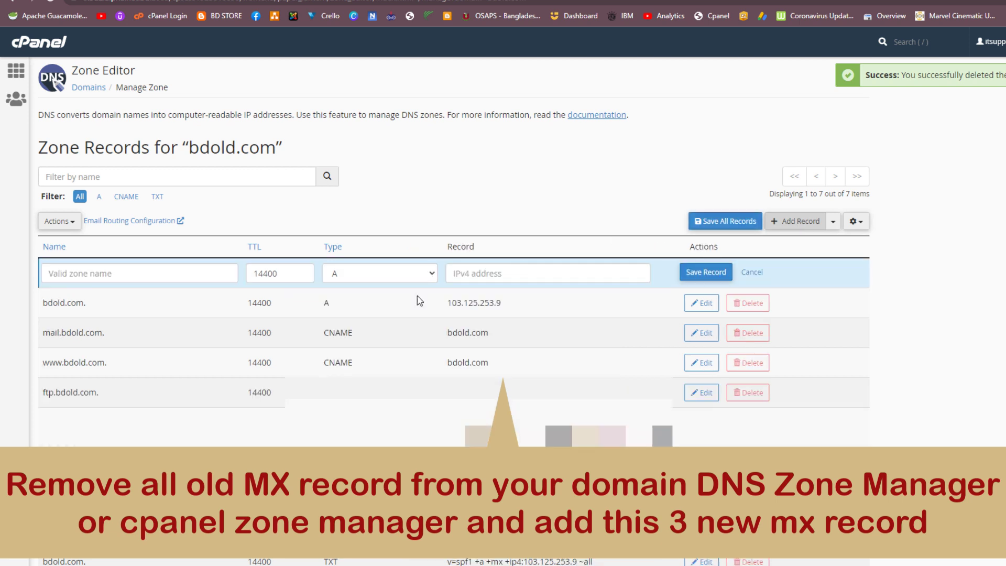
left_click(379, 273)
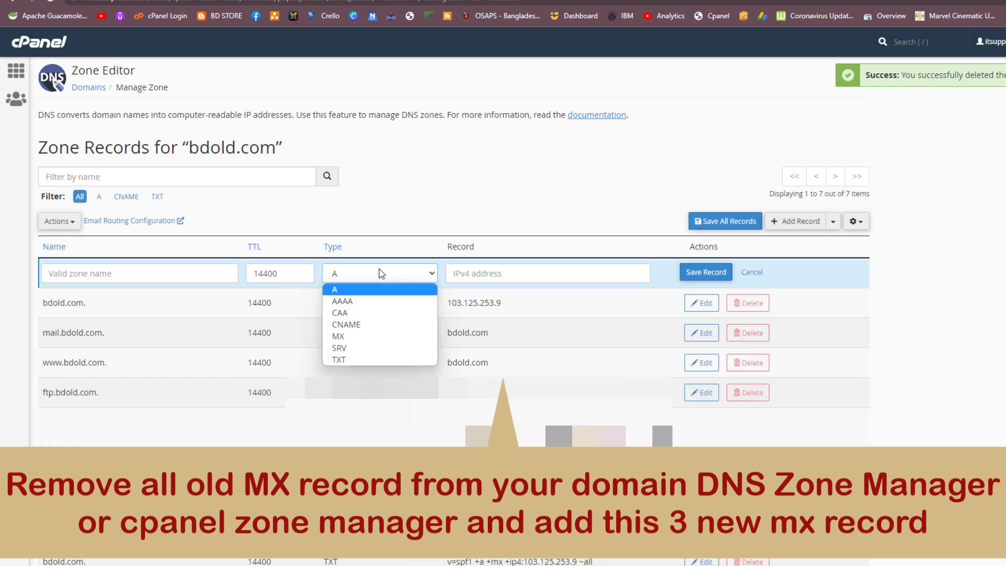
left_click(348, 336)
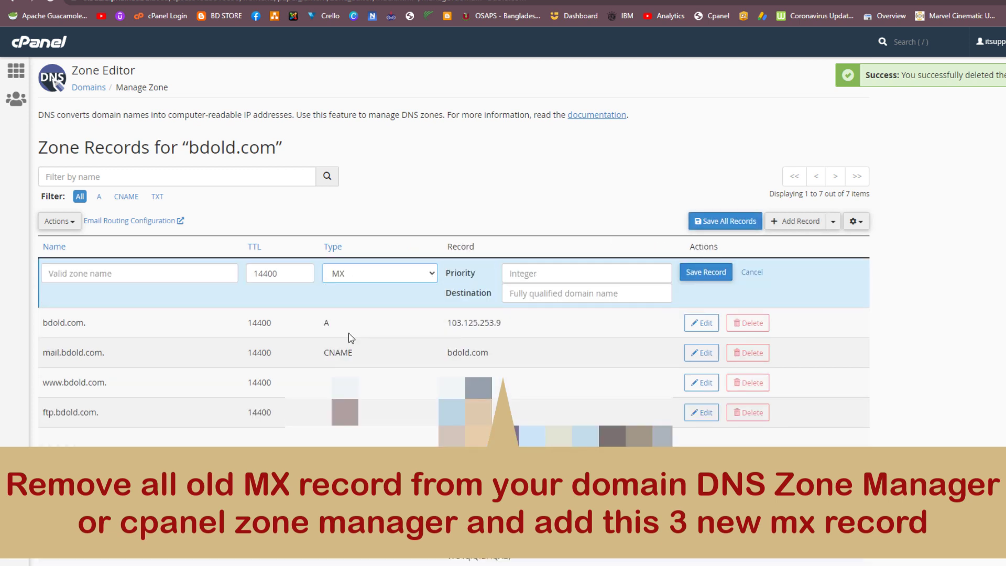
left_click(557, 297)
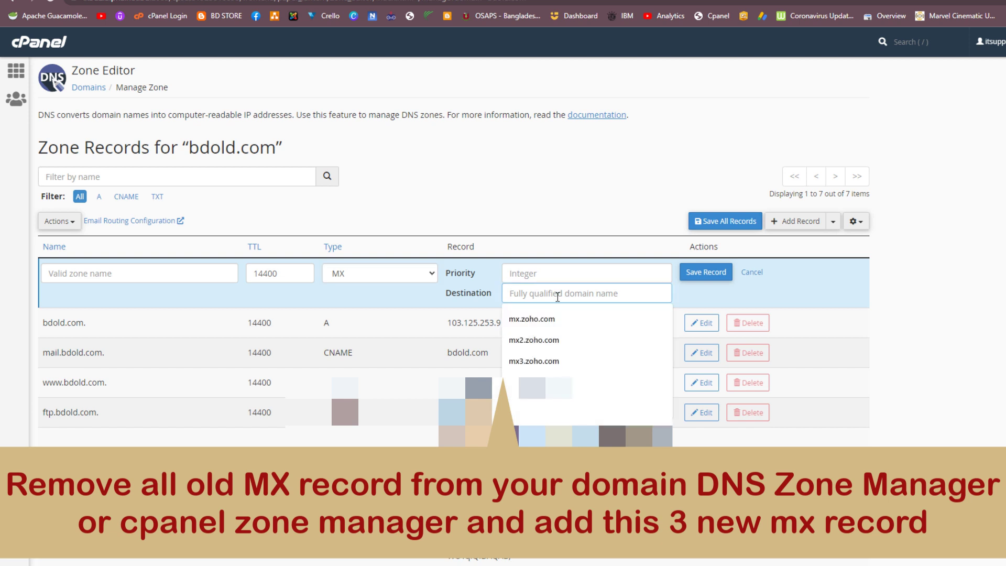
right_click(559, 291)
left_click(592, 380)
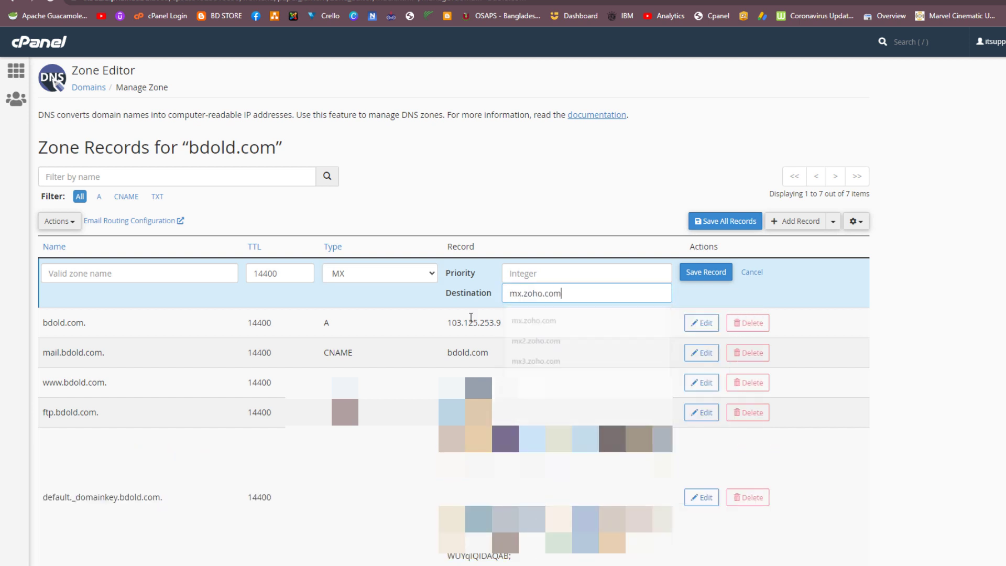
left_click(112, 273)
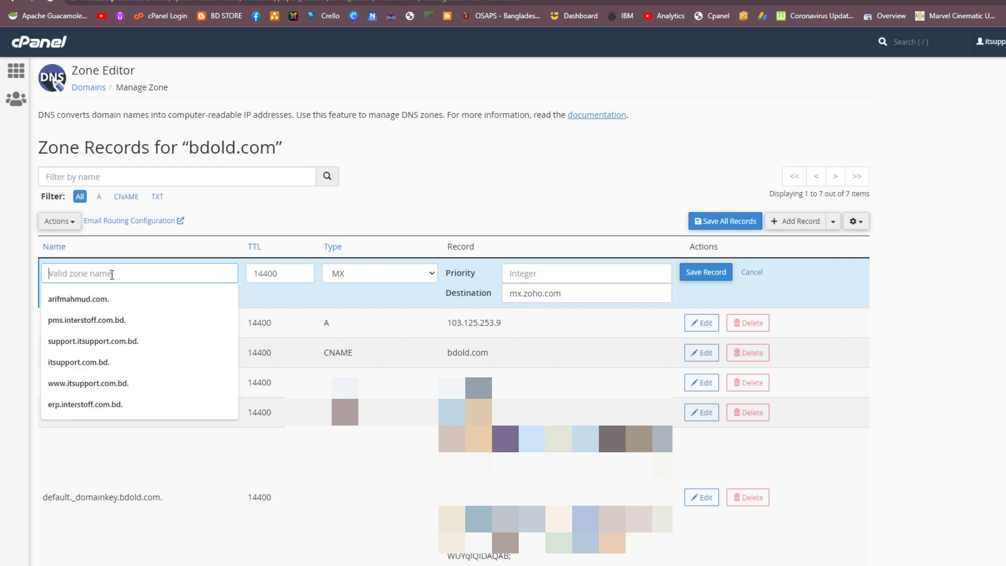
type("bdold.c")
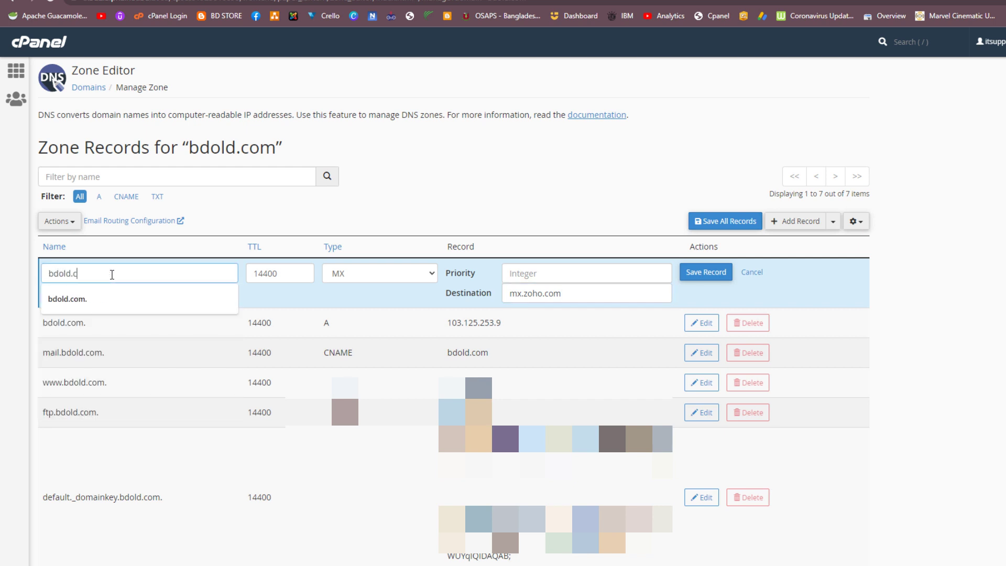
type("om.")
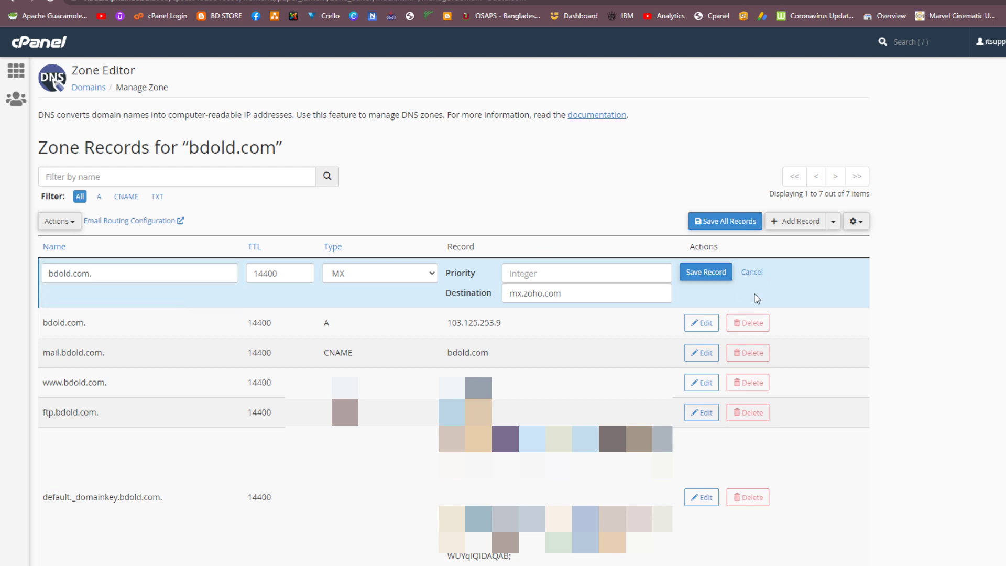
left_click(538, 270)
type("10")
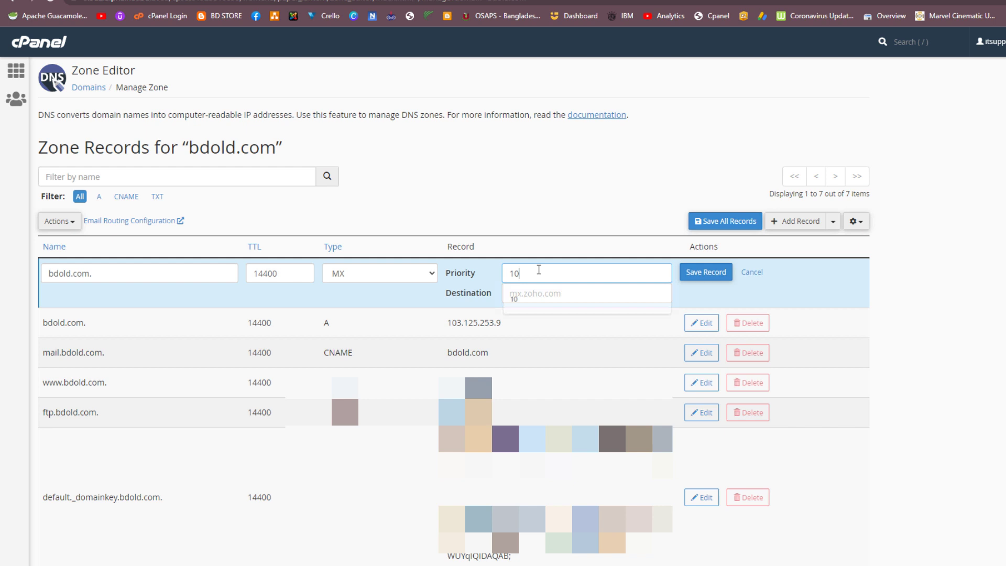
key("Down")
key("Return")
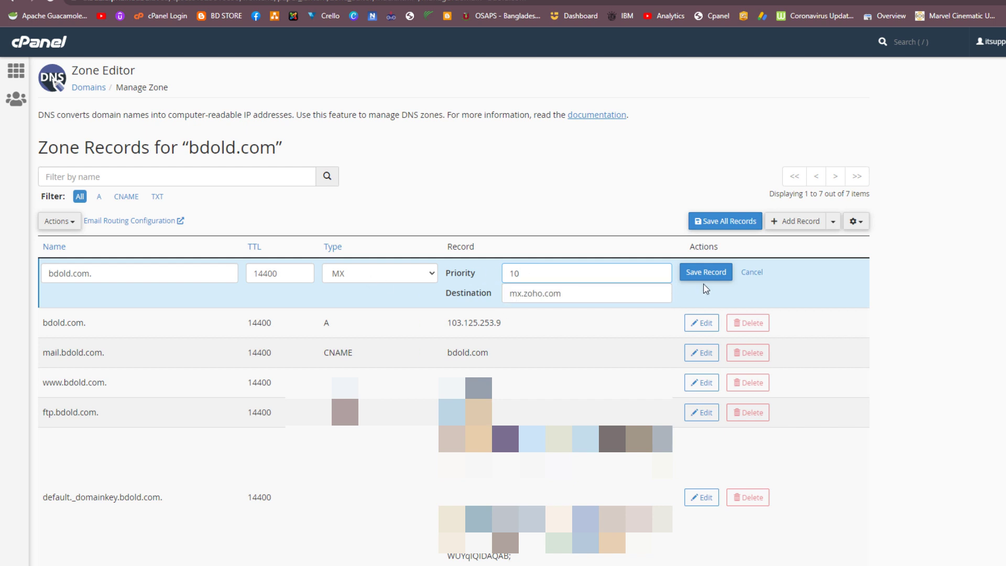
left_click(707, 277)
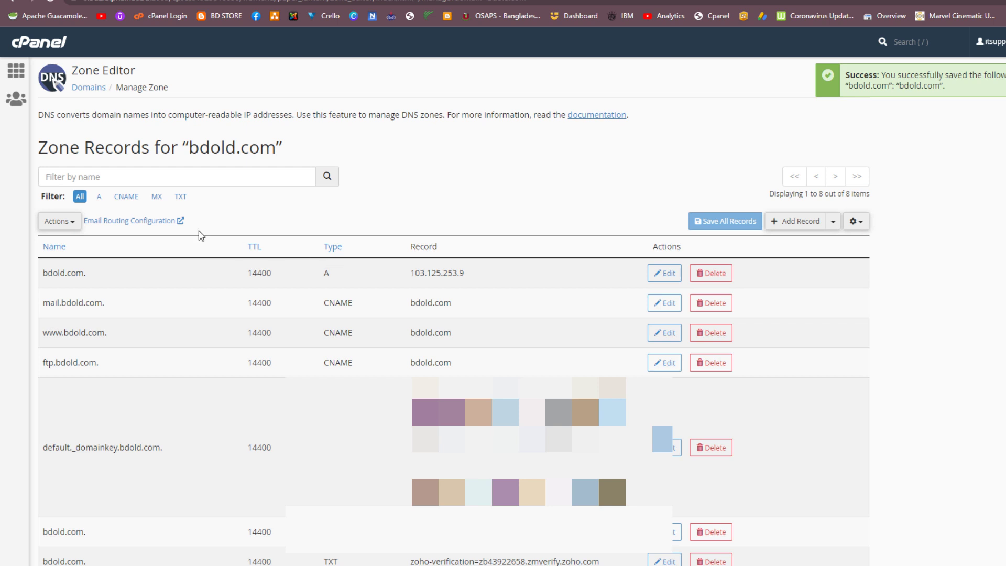
Step: Start a new MX record named bdold.com. with priority 20
left_click(156, 197)
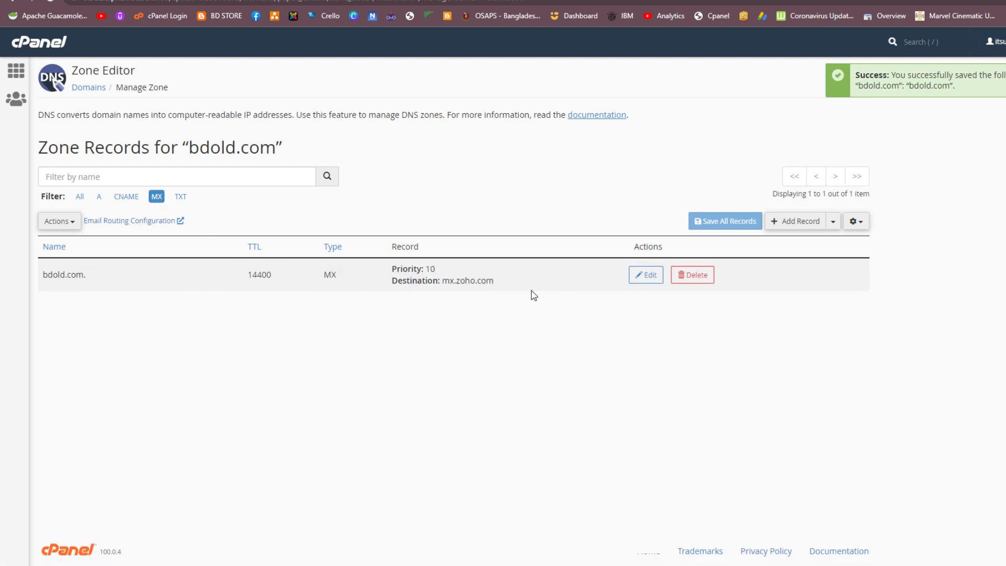
left_click(798, 226)
left_click(141, 276)
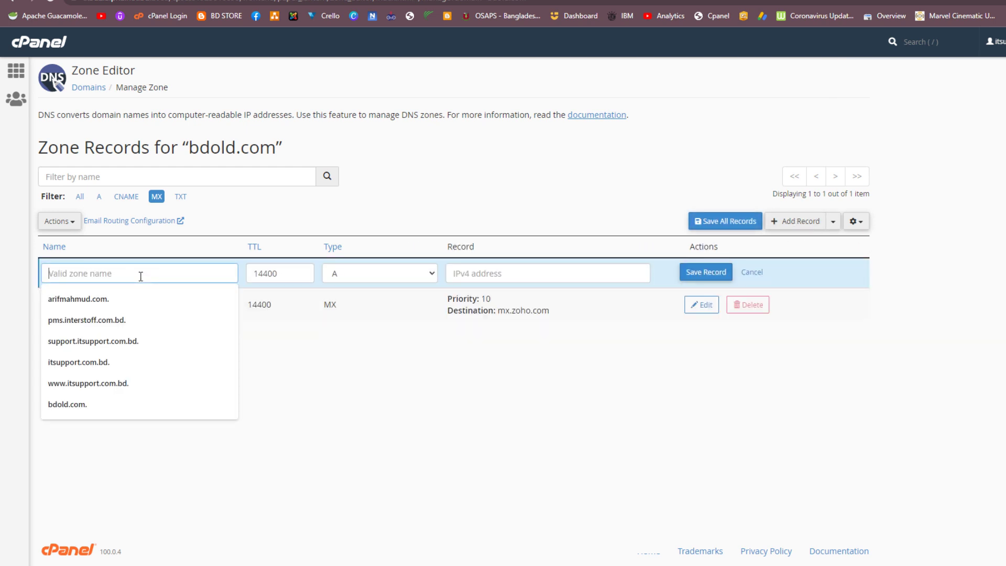
left_click(104, 406)
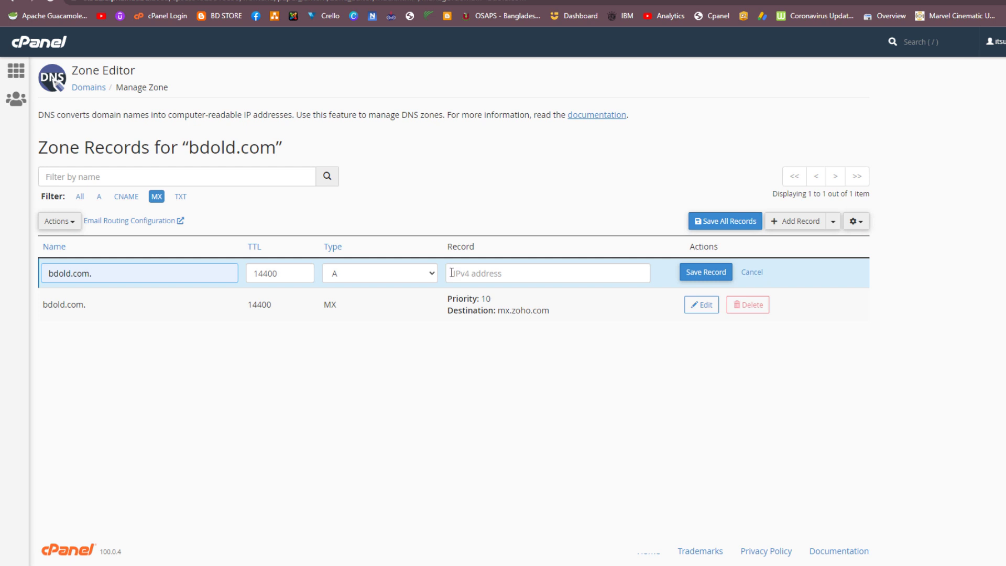
left_click(422, 275)
left_click(390, 333)
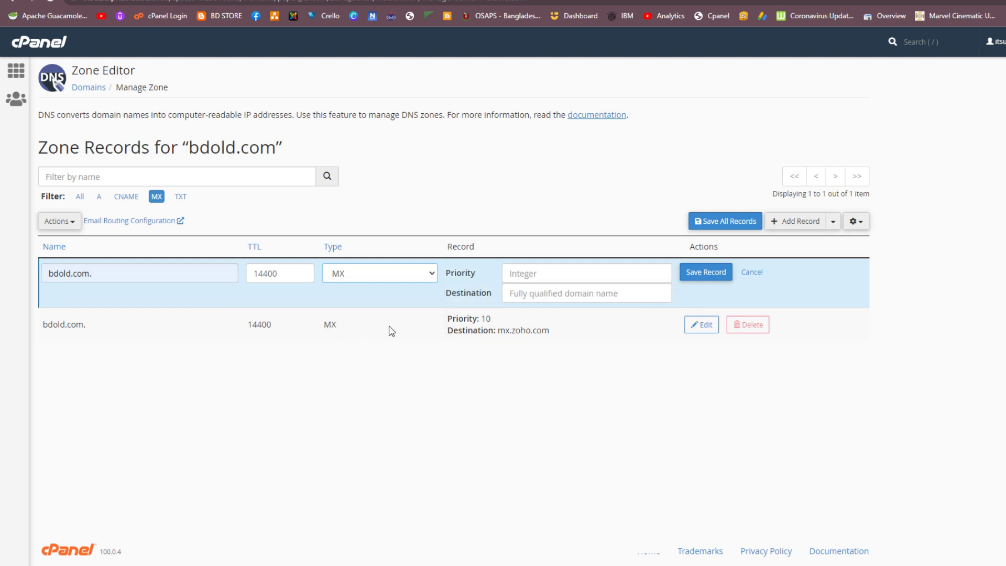
left_click(544, 275)
type("20")
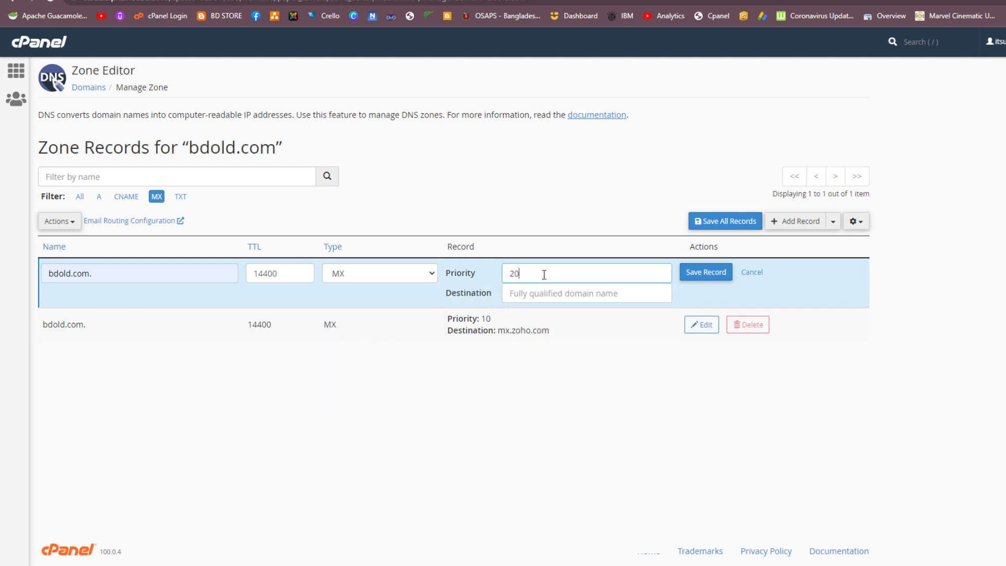
Step: Copy mx2.zoho.com from Zoho, paste it as the destination, and save the record
key("ctrl+Tab")
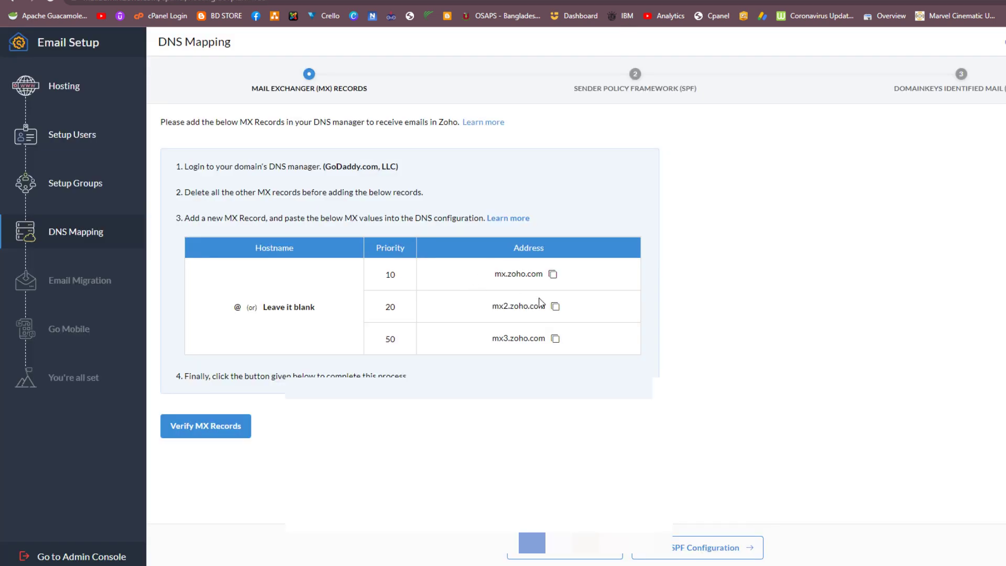
left_click(555, 307)
key("ctrl+shift+Tab")
left_click(544, 292)
right_click(544, 291)
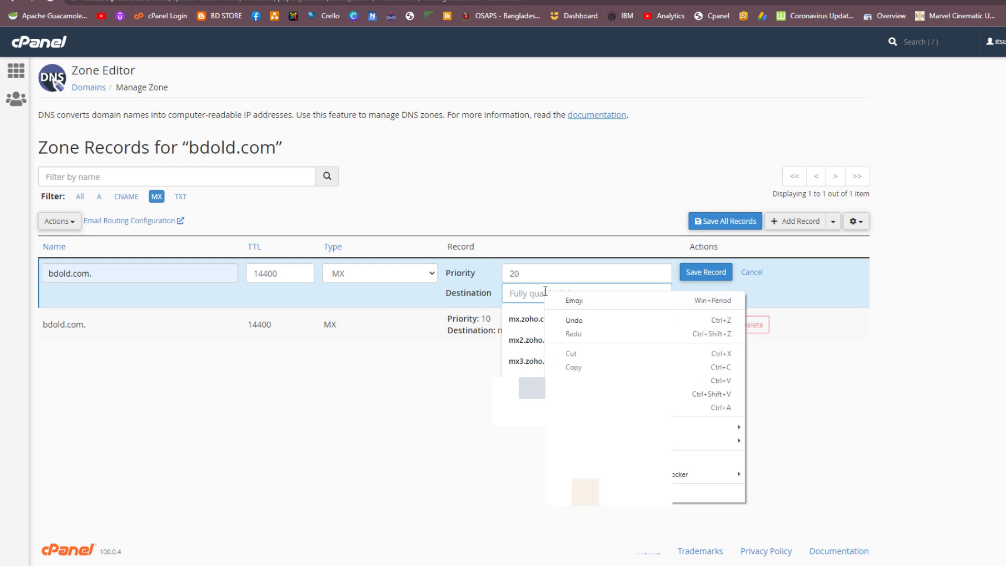
left_click(589, 369)
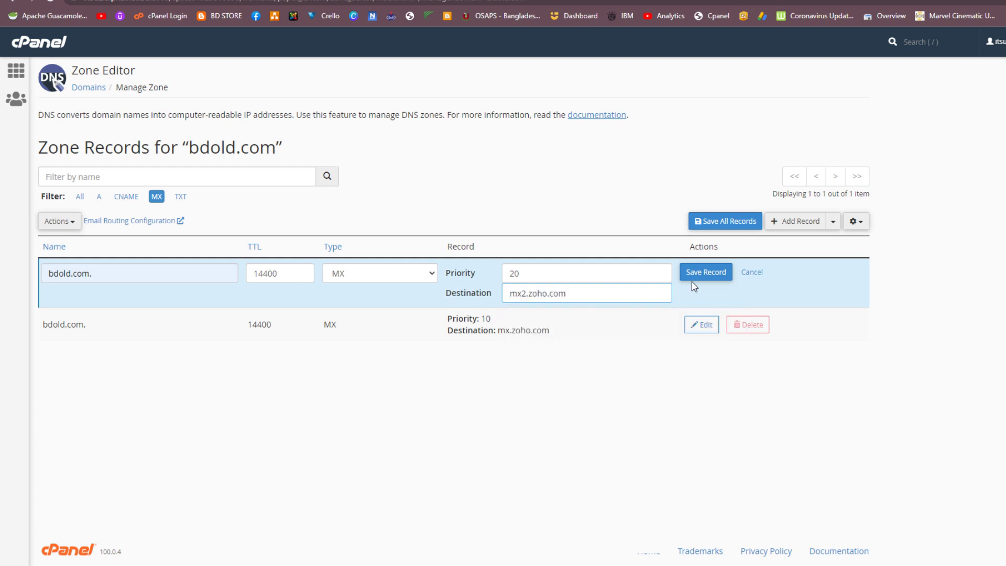
left_click(705, 273)
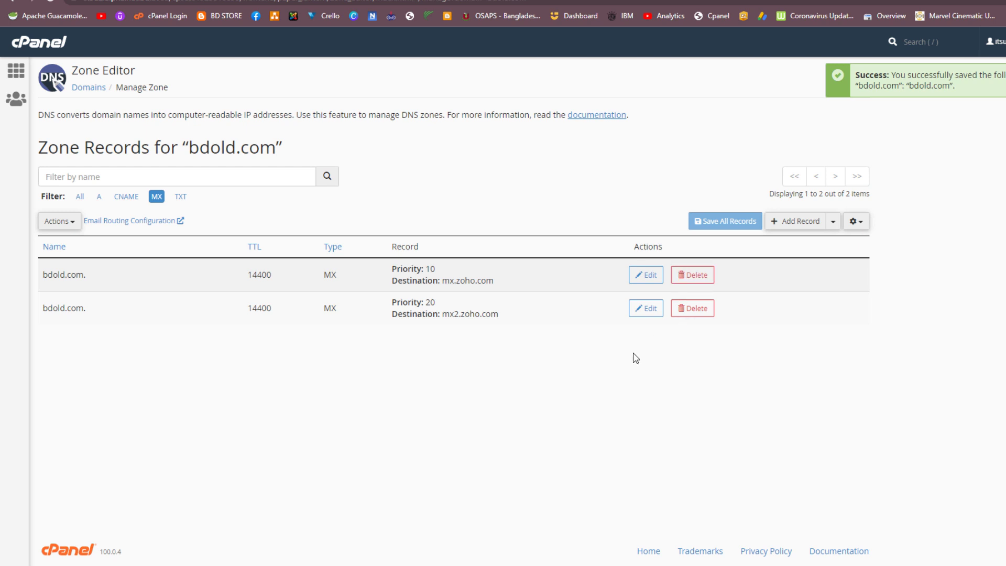
key("ctrl+Tab")
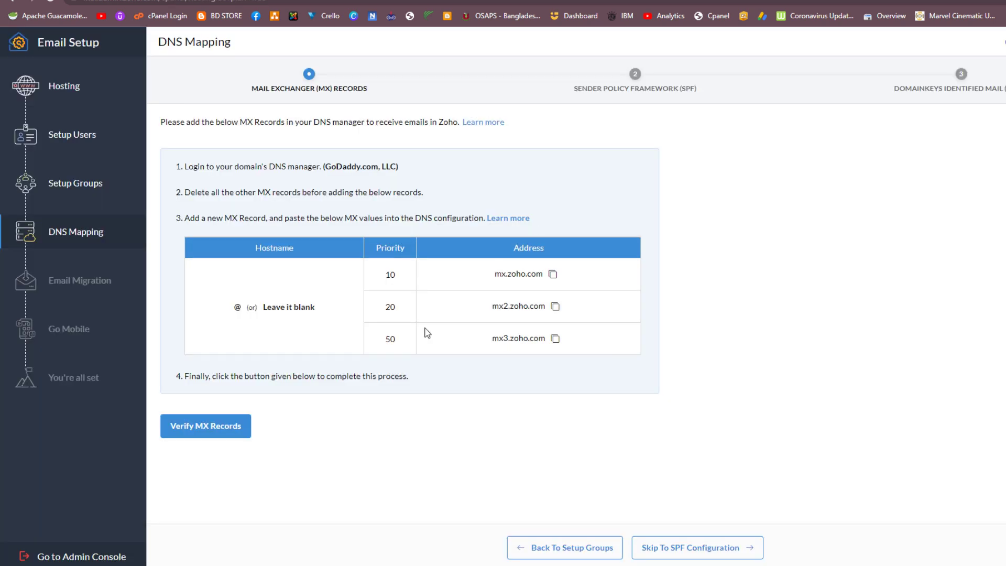
Step: Copy mx3.zoho.com from Zoho and start a new MX record with priority 50
left_click(555, 339)
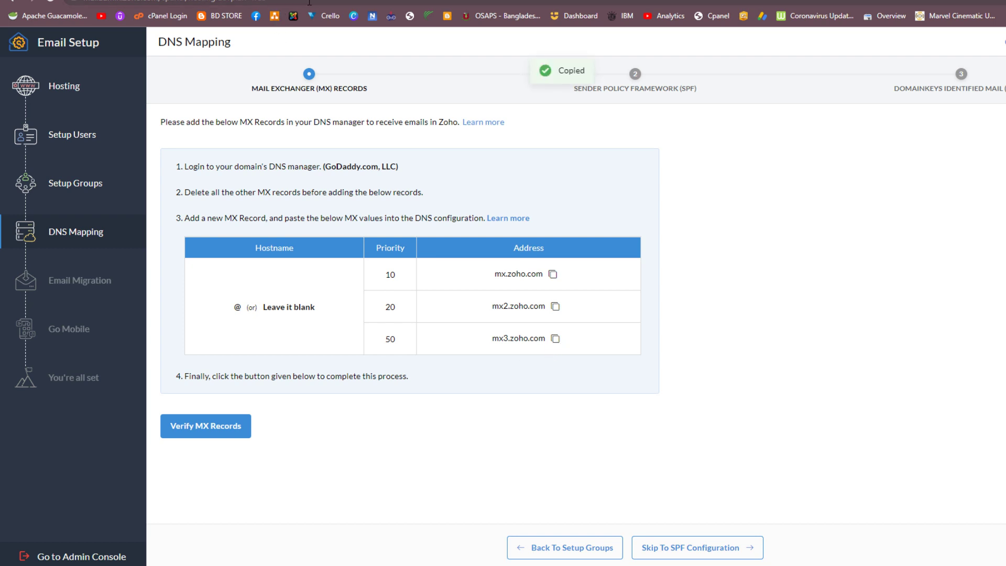
key("ctrl+shift+Tab")
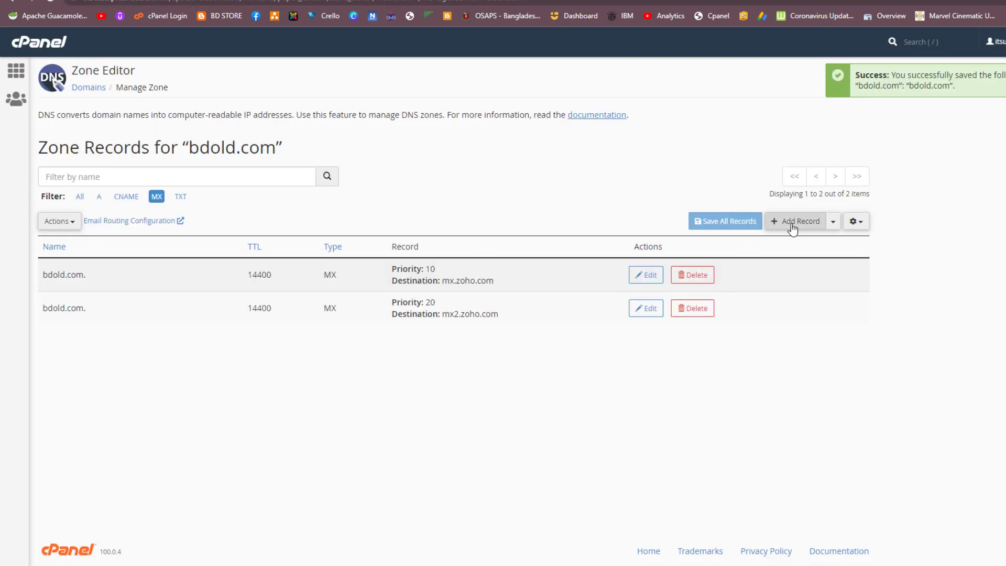
left_click(792, 220)
left_click(364, 280)
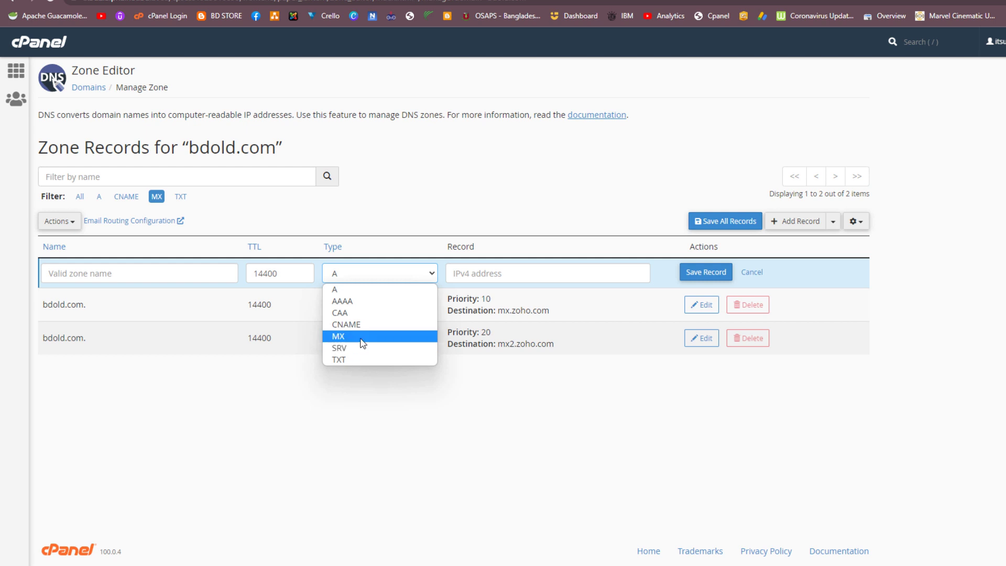
left_click(361, 339)
left_click(549, 276)
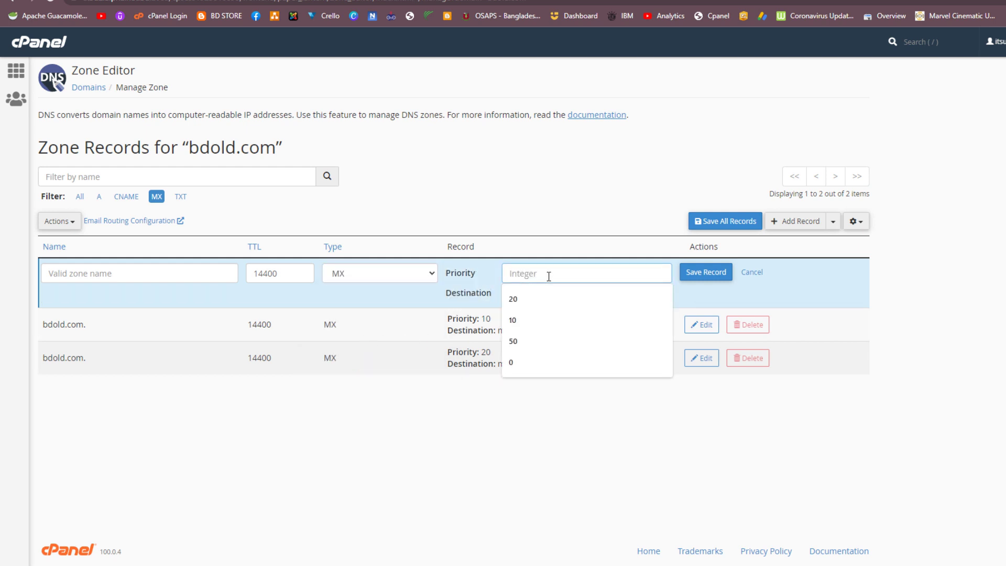
type("50")
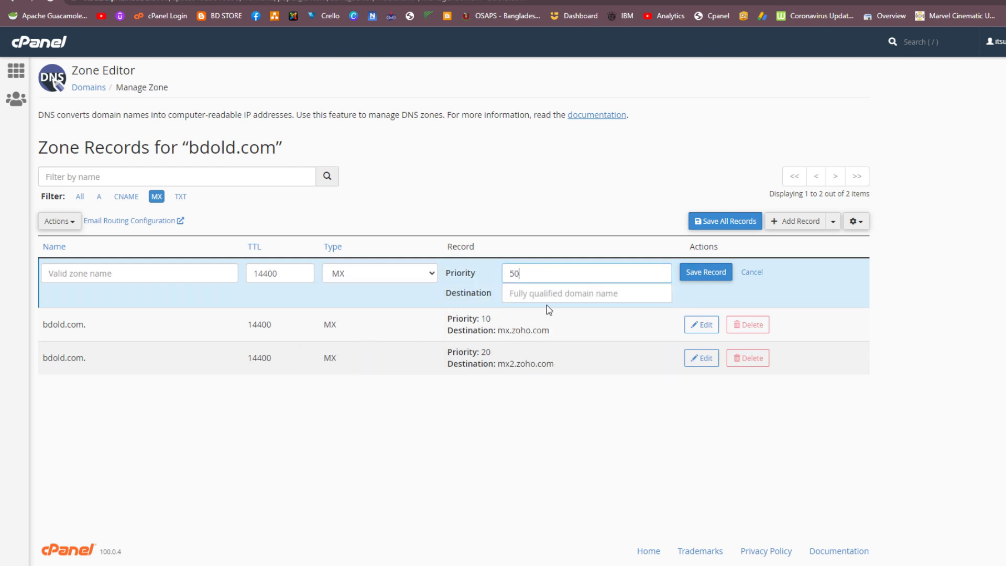
Step: Paste mx3.zoho.com as the destination, name the record bdold.com., and save it
left_click(544, 293)
right_click(544, 294)
left_click(571, 385)
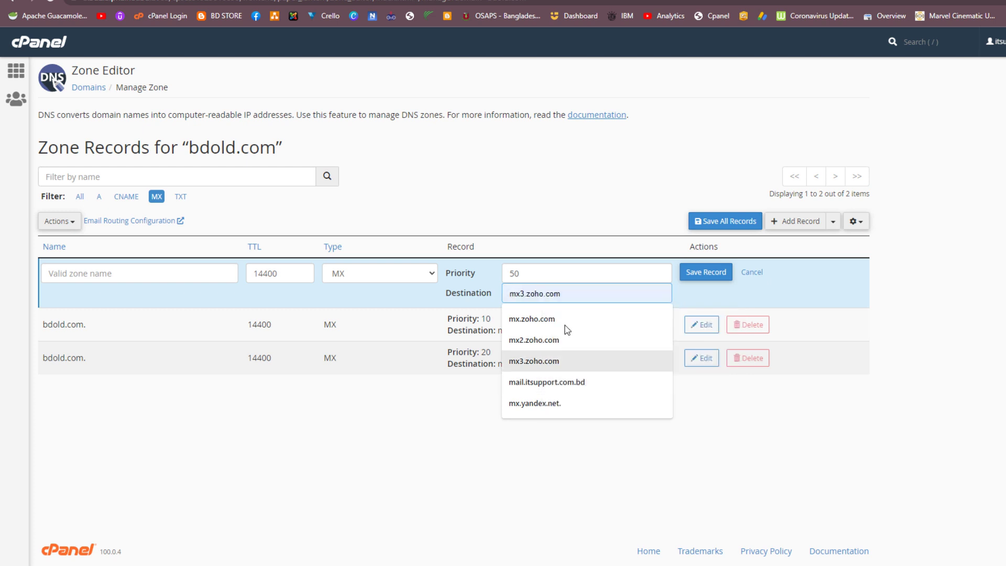
left_click(566, 225)
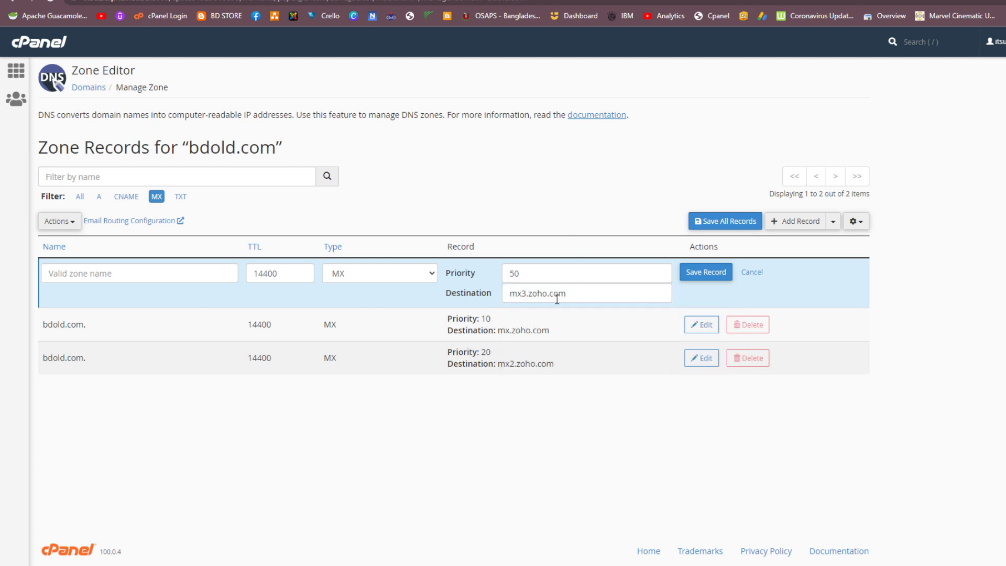
left_click(149, 275)
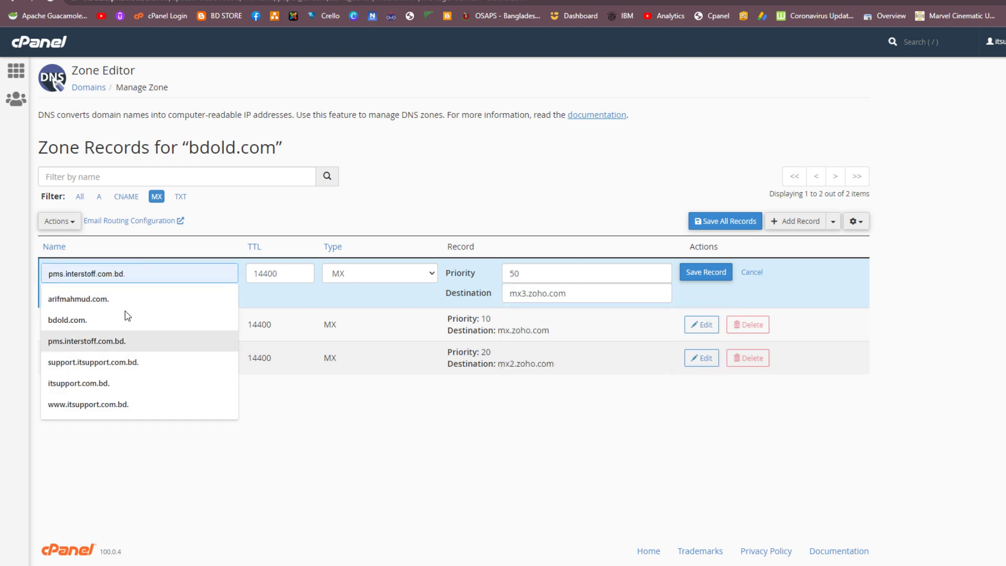
left_click(107, 320)
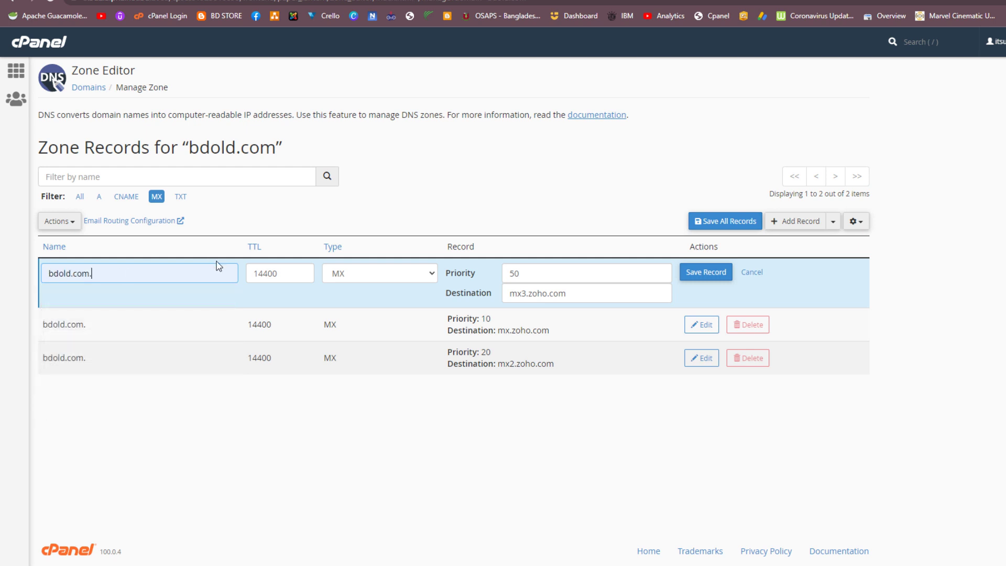
left_click(707, 273)
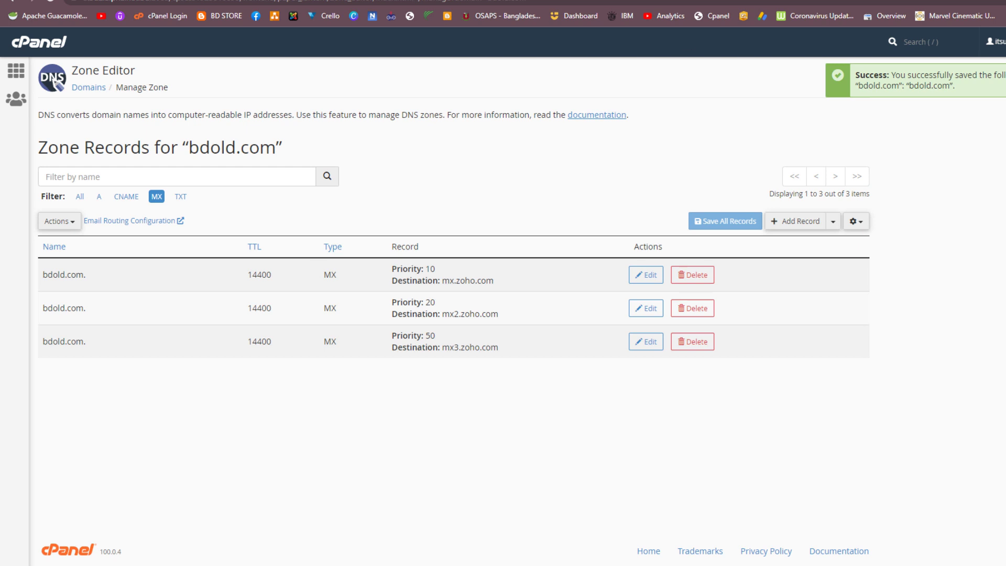
Step: Verify the MX records in Zoho's setup wizard, then skip the SPF and DKIM steps
key("ctrl+Tab")
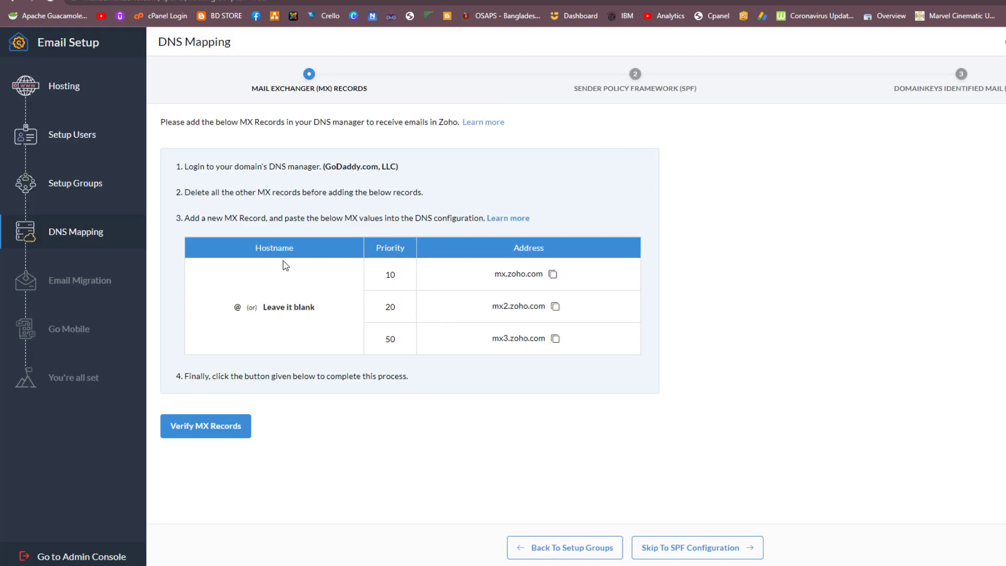
left_click(205, 433)
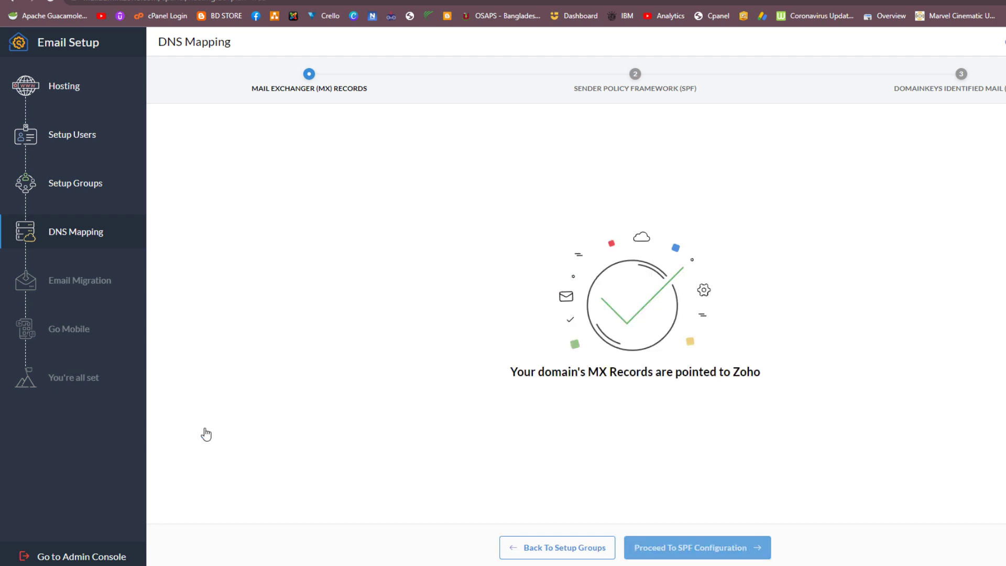
left_click(685, 550)
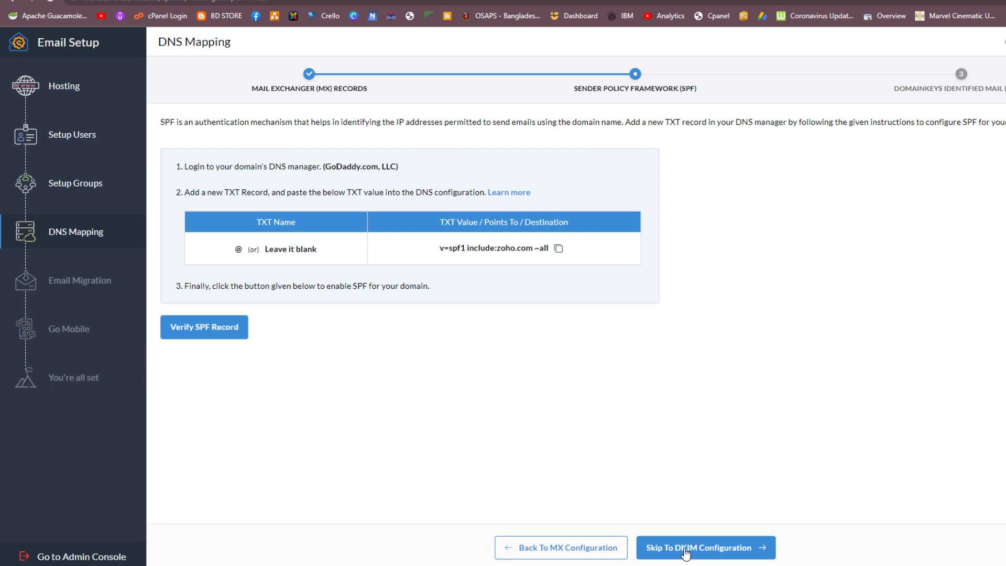
left_click(685, 550)
left_click(683, 507)
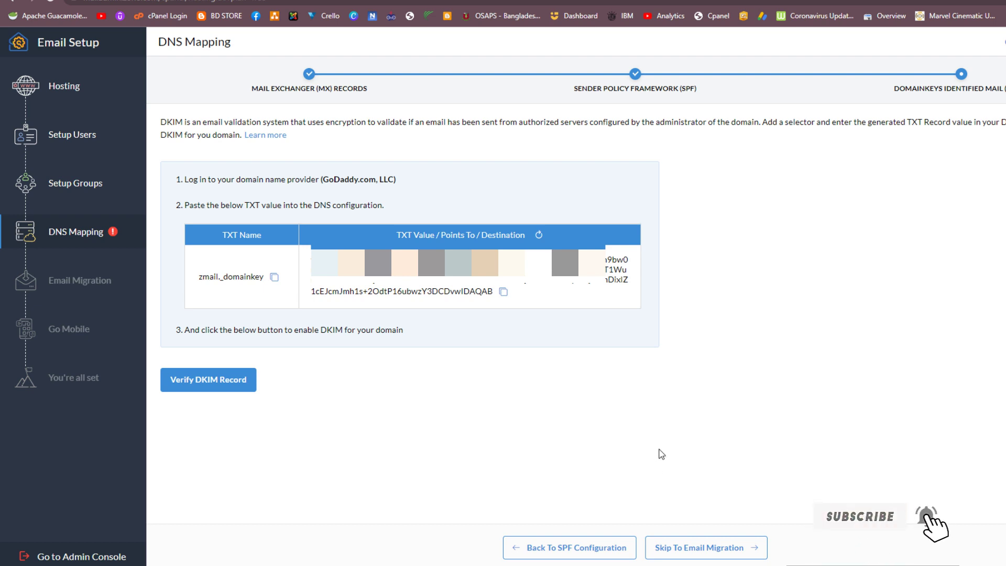
left_click(707, 546)
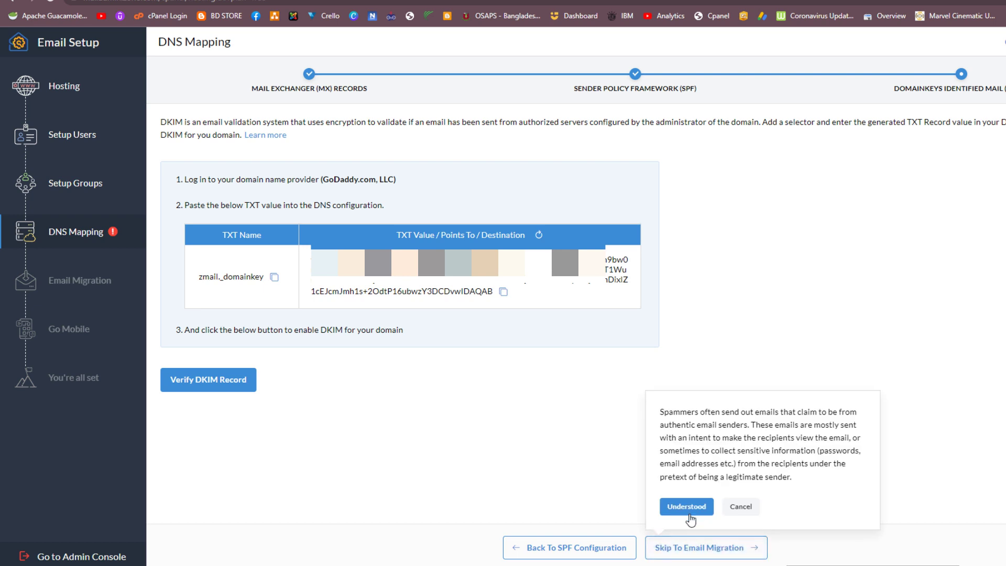
left_click(688, 508)
Step: Pass the mobile apps step, complete the setup, and open the new bdold.com mailbox
left_click(709, 547)
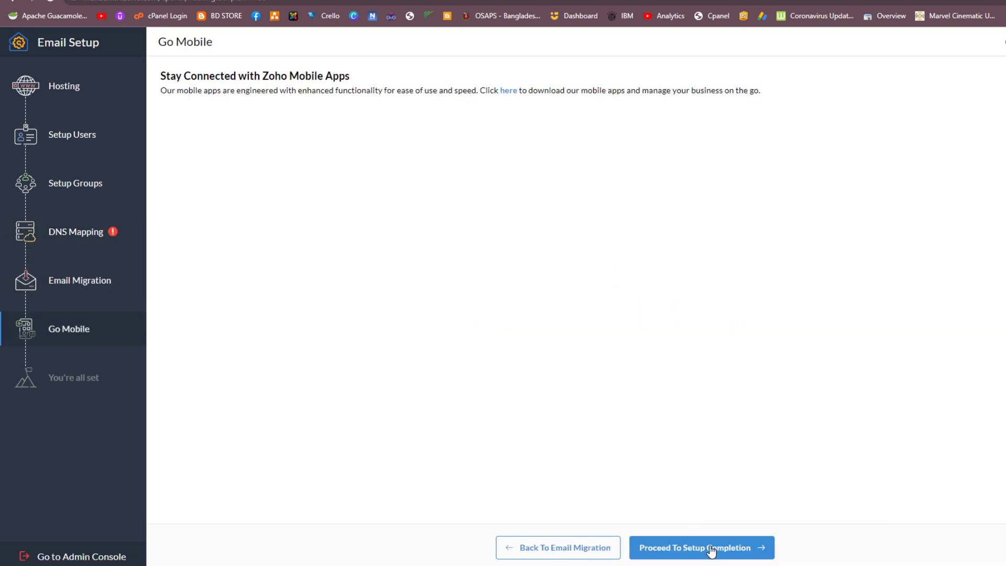
left_click(707, 546)
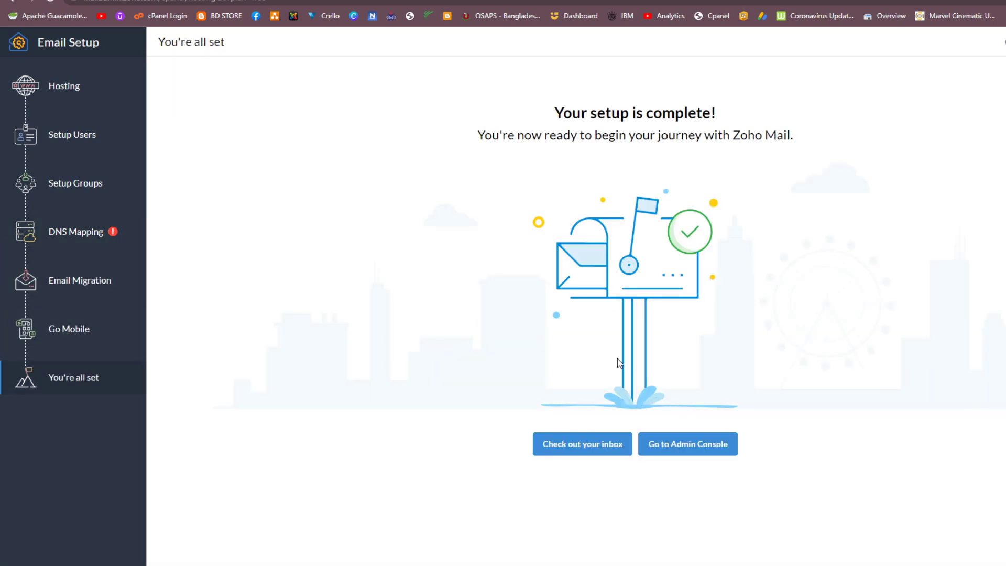
left_click(586, 451)
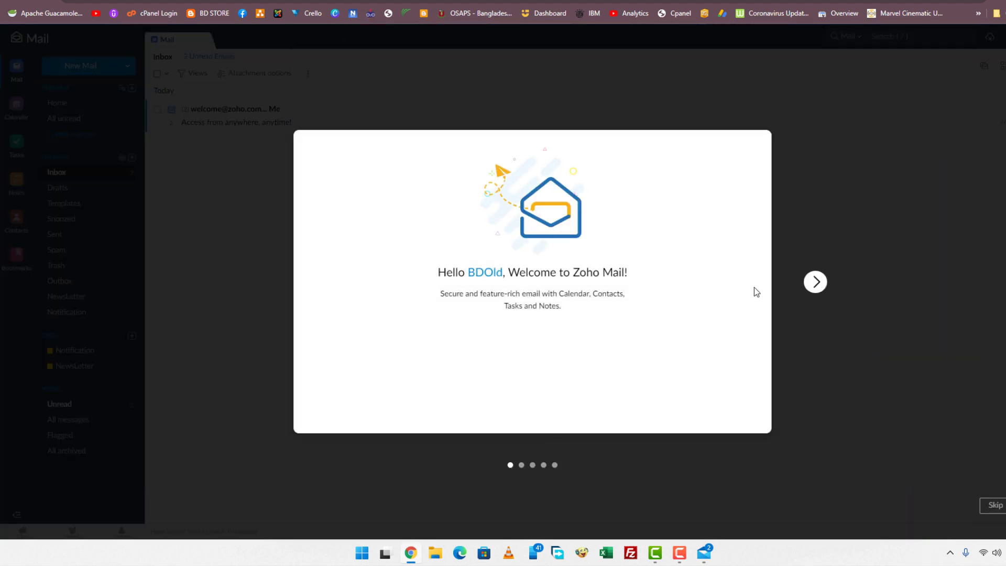
Step: Finish the welcome tour with the light theme, dismiss the Tasks 2.0 promo, and compose a new message
left_click(815, 282)
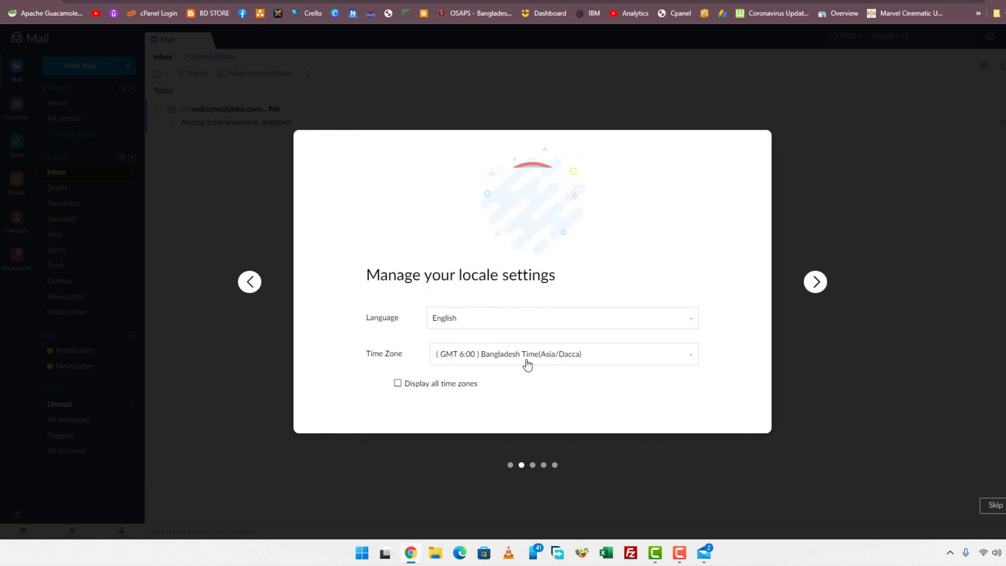
left_click(816, 282)
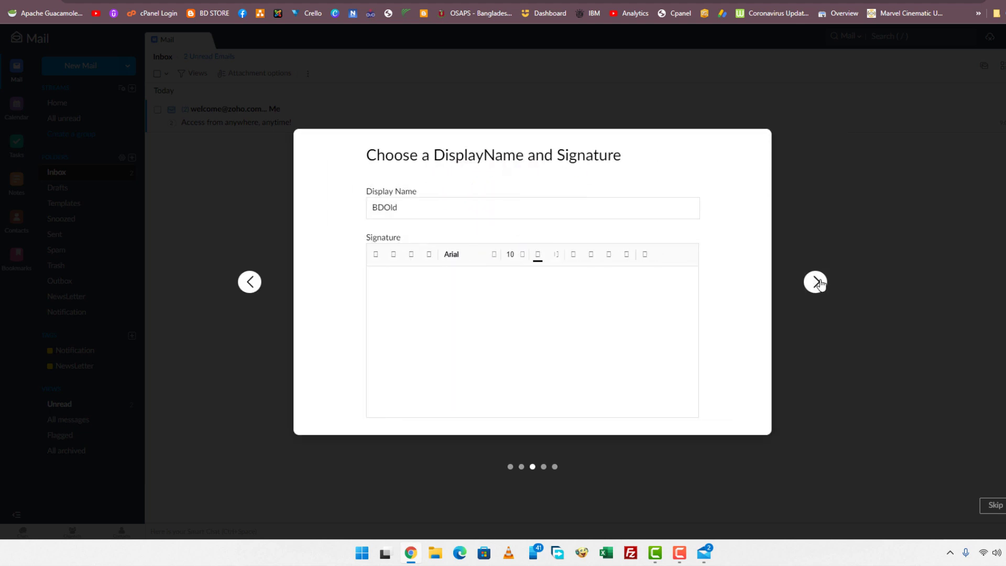
left_click(816, 282)
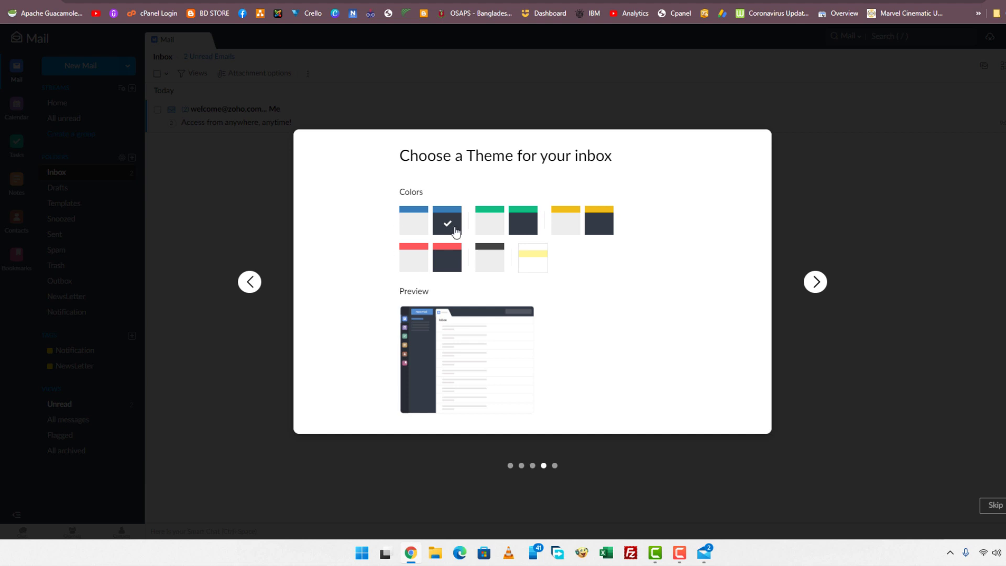
left_click(406, 226)
left_click(815, 282)
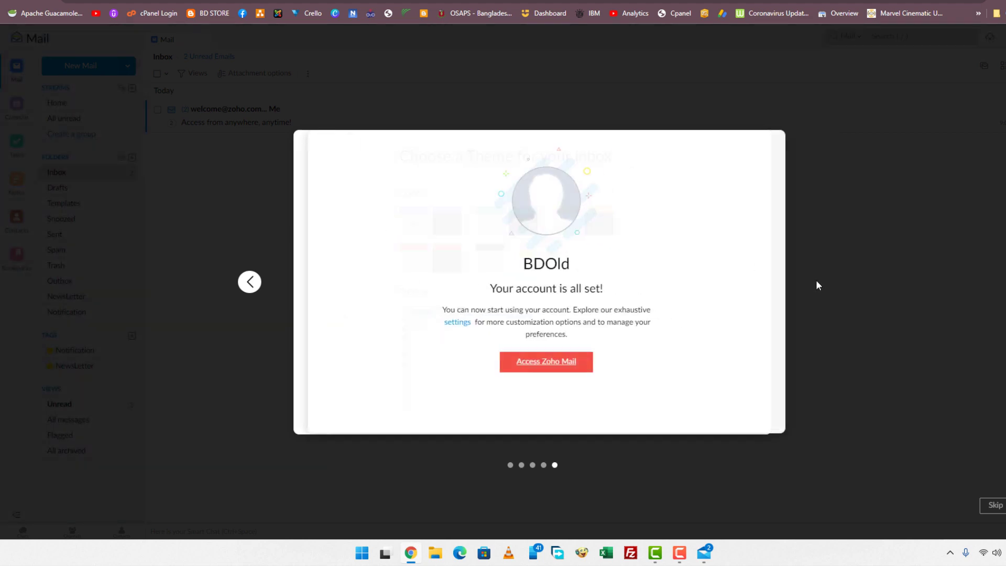
left_click(550, 366)
left_click(949, 493)
left_click(93, 66)
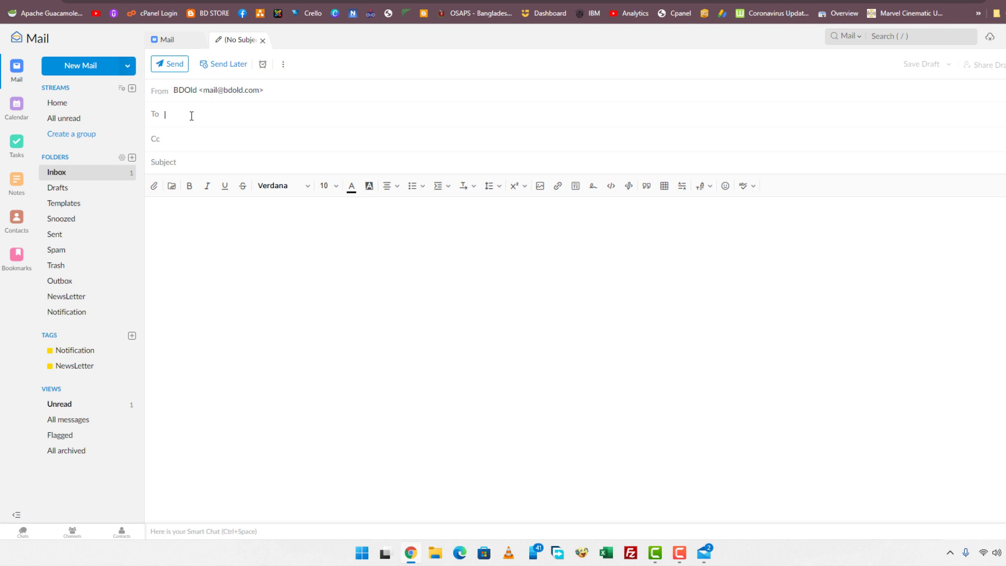
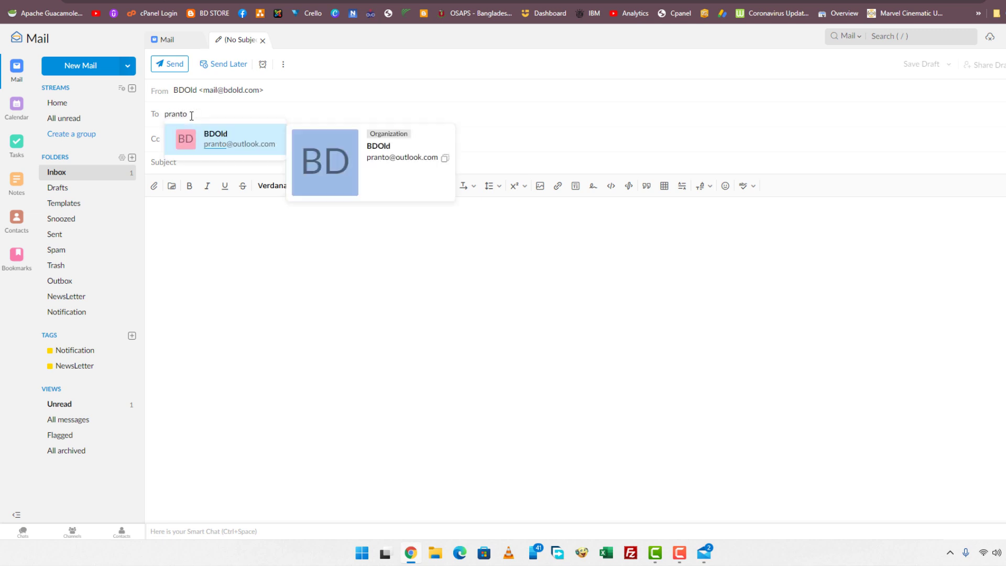
Step: Address the message to the outlook.com test recipient, give it the subject 'Test Mail', and send it
left_click(192, 145)
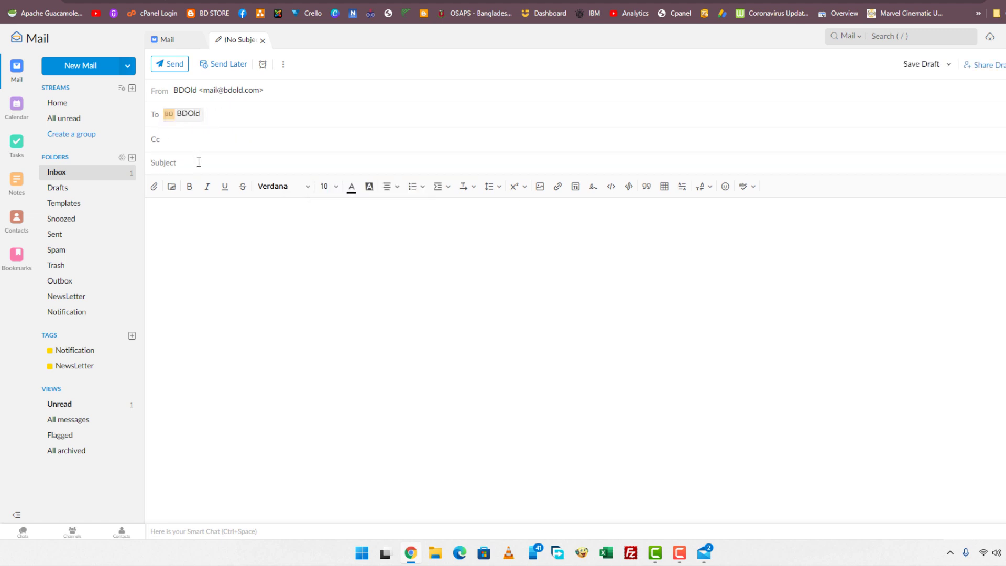
left_click(198, 162)
type("Test Mail")
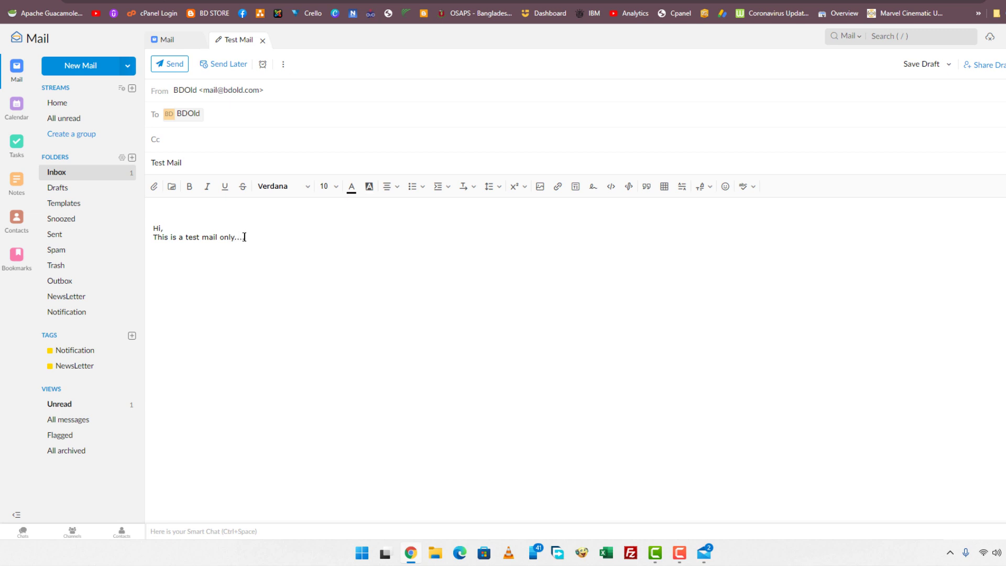
left_click(166, 64)
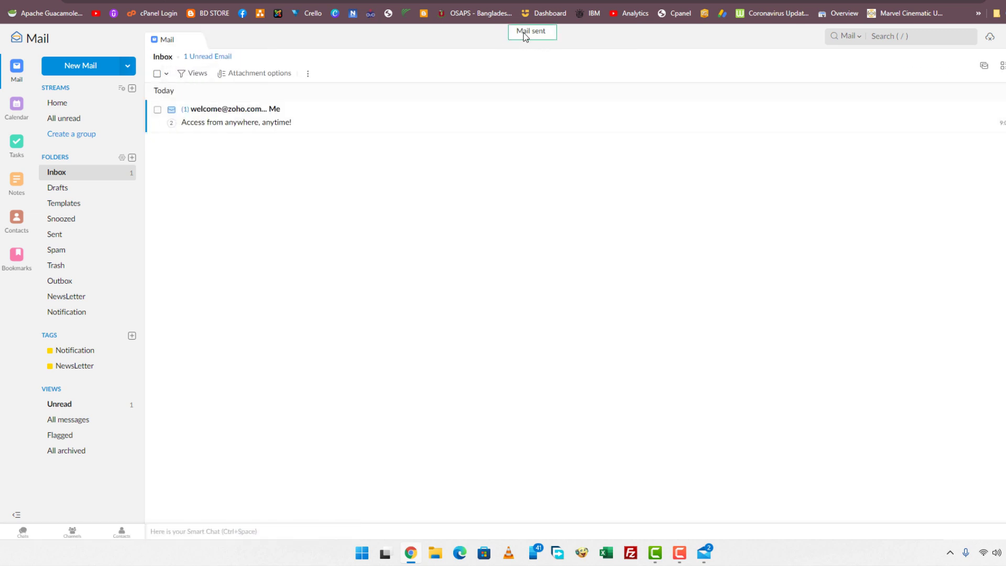
Step: Sync the Outlook inbox in Windows Mail and open the received Test Mail from bdold.com
left_click(705, 552)
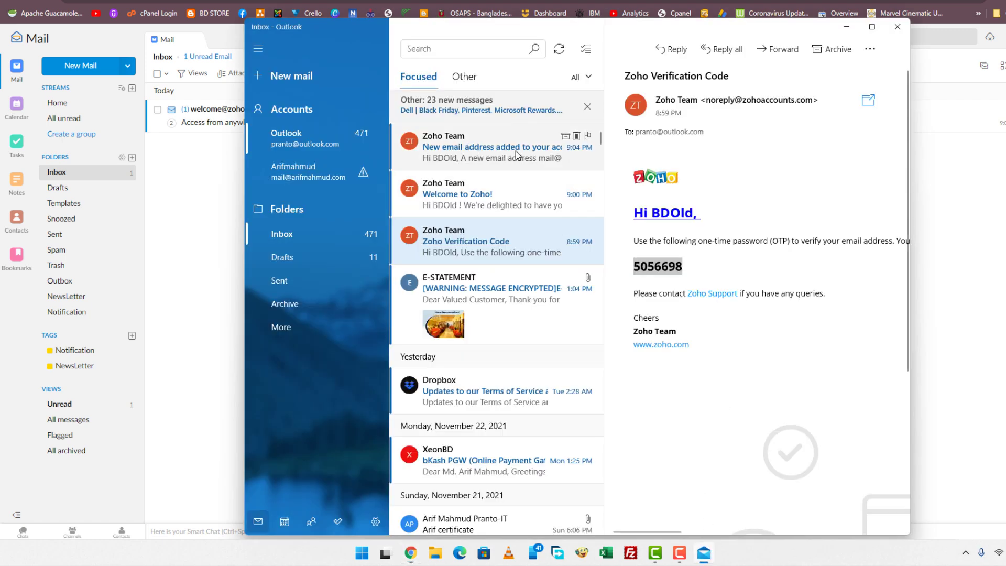
left_click(559, 52)
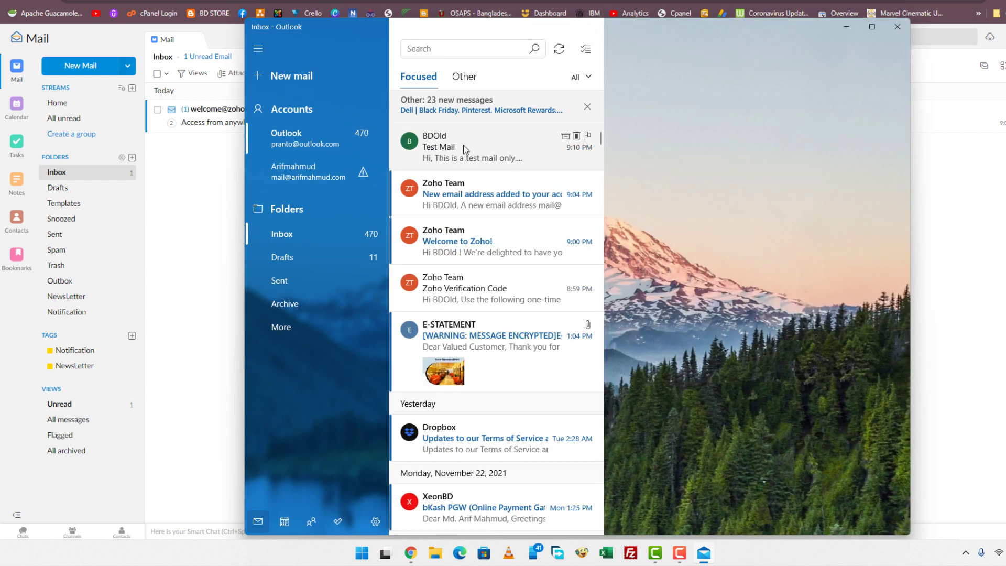
left_click(444, 154)
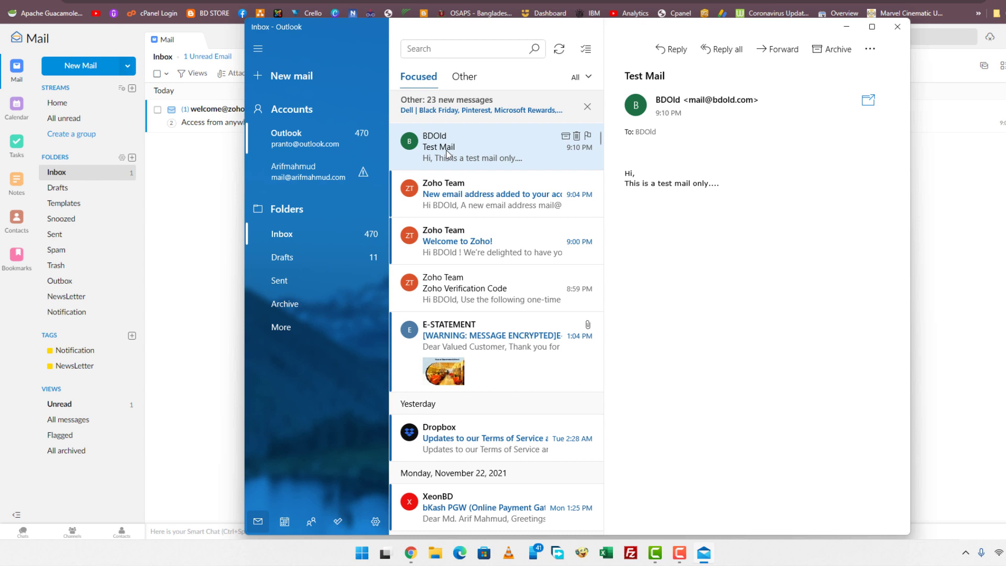
left_click_drag(728, 187, 627, 176)
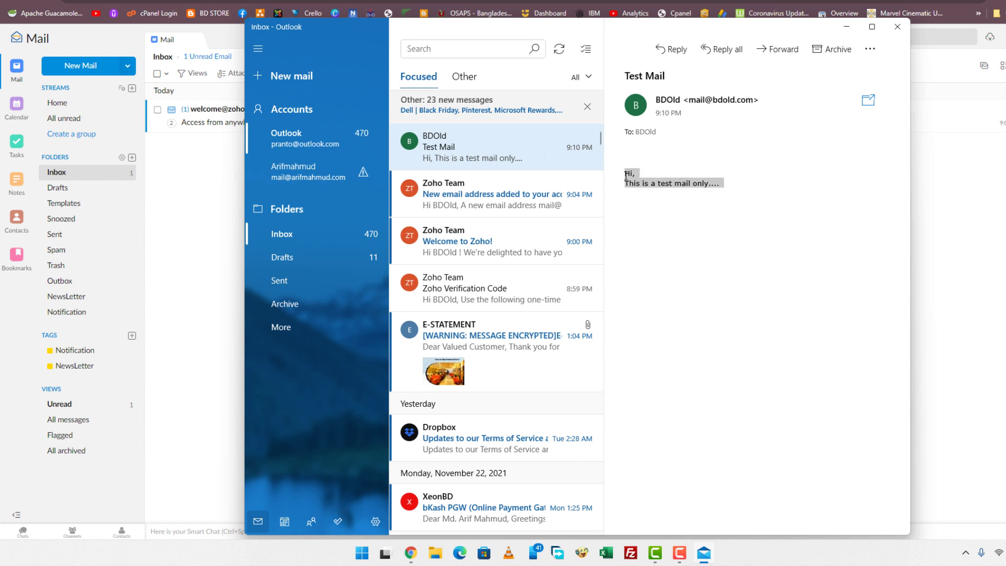
left_click(660, 195)
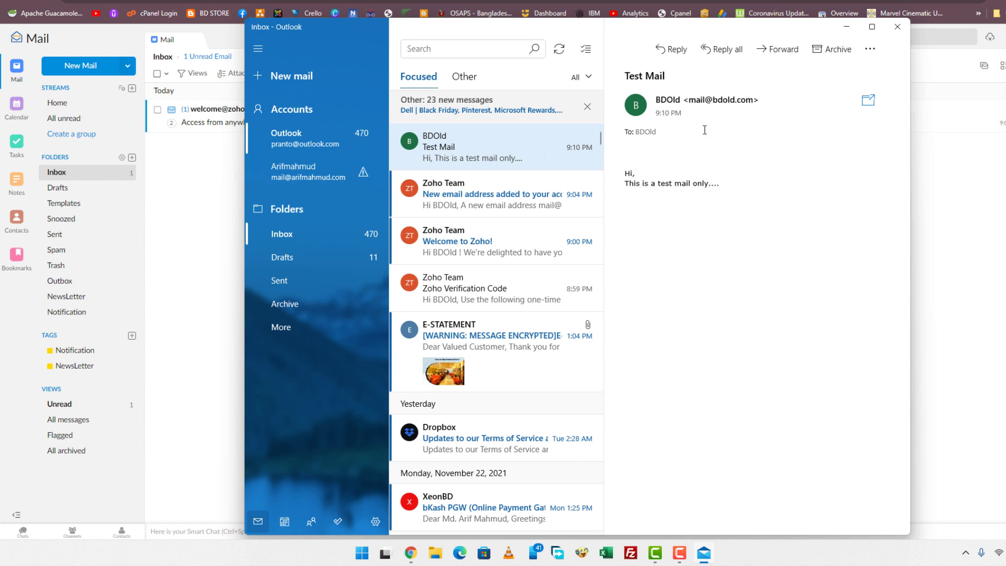